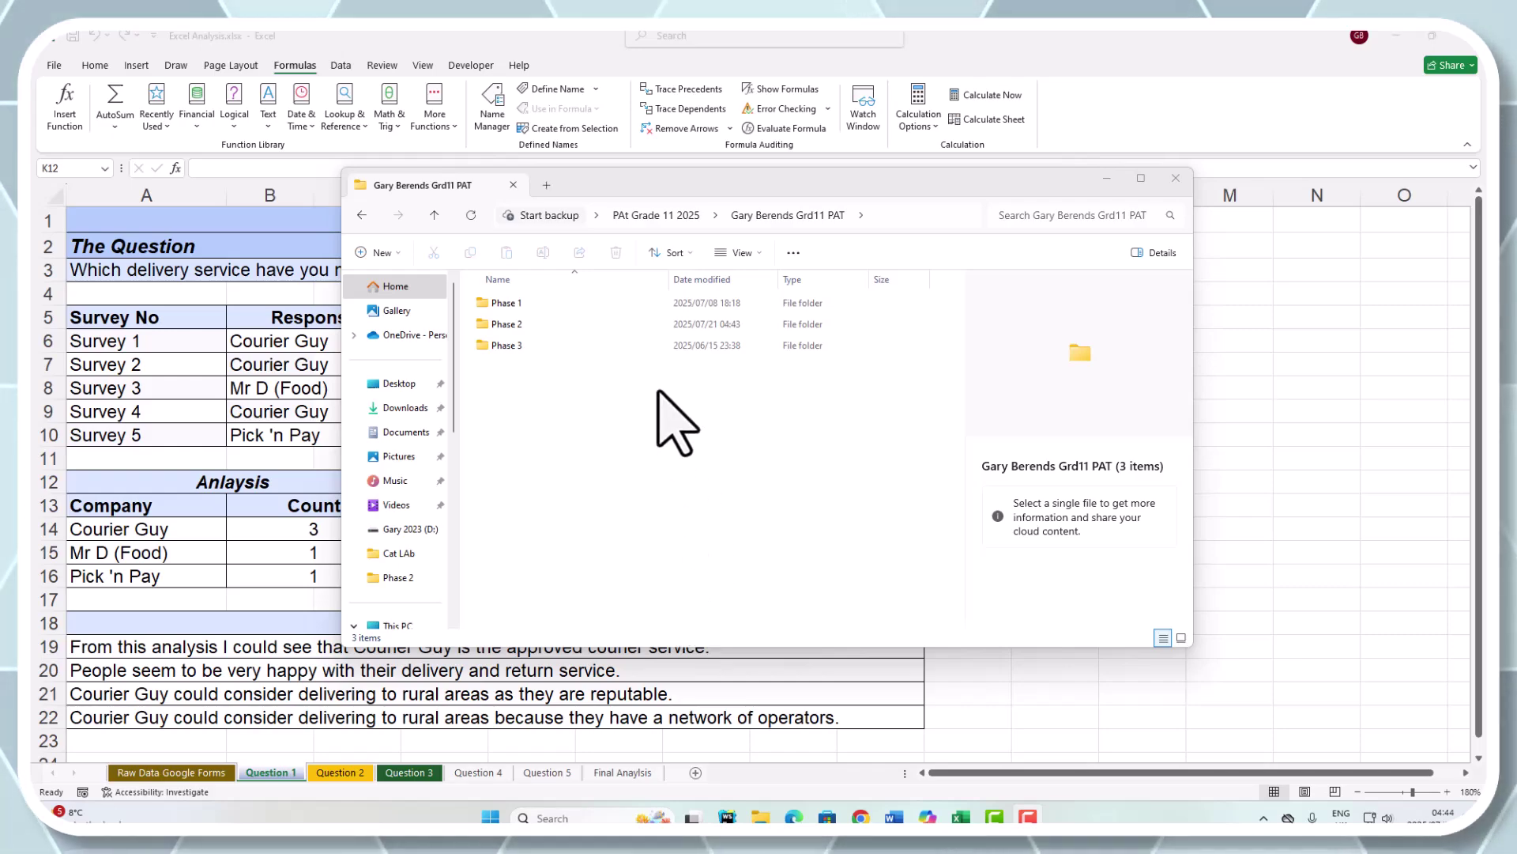
# Step: Browse from Phase 1 back up into the Phase 2 folder, then bring the Word summary forward
pyautogui.doubleClick(531, 303)
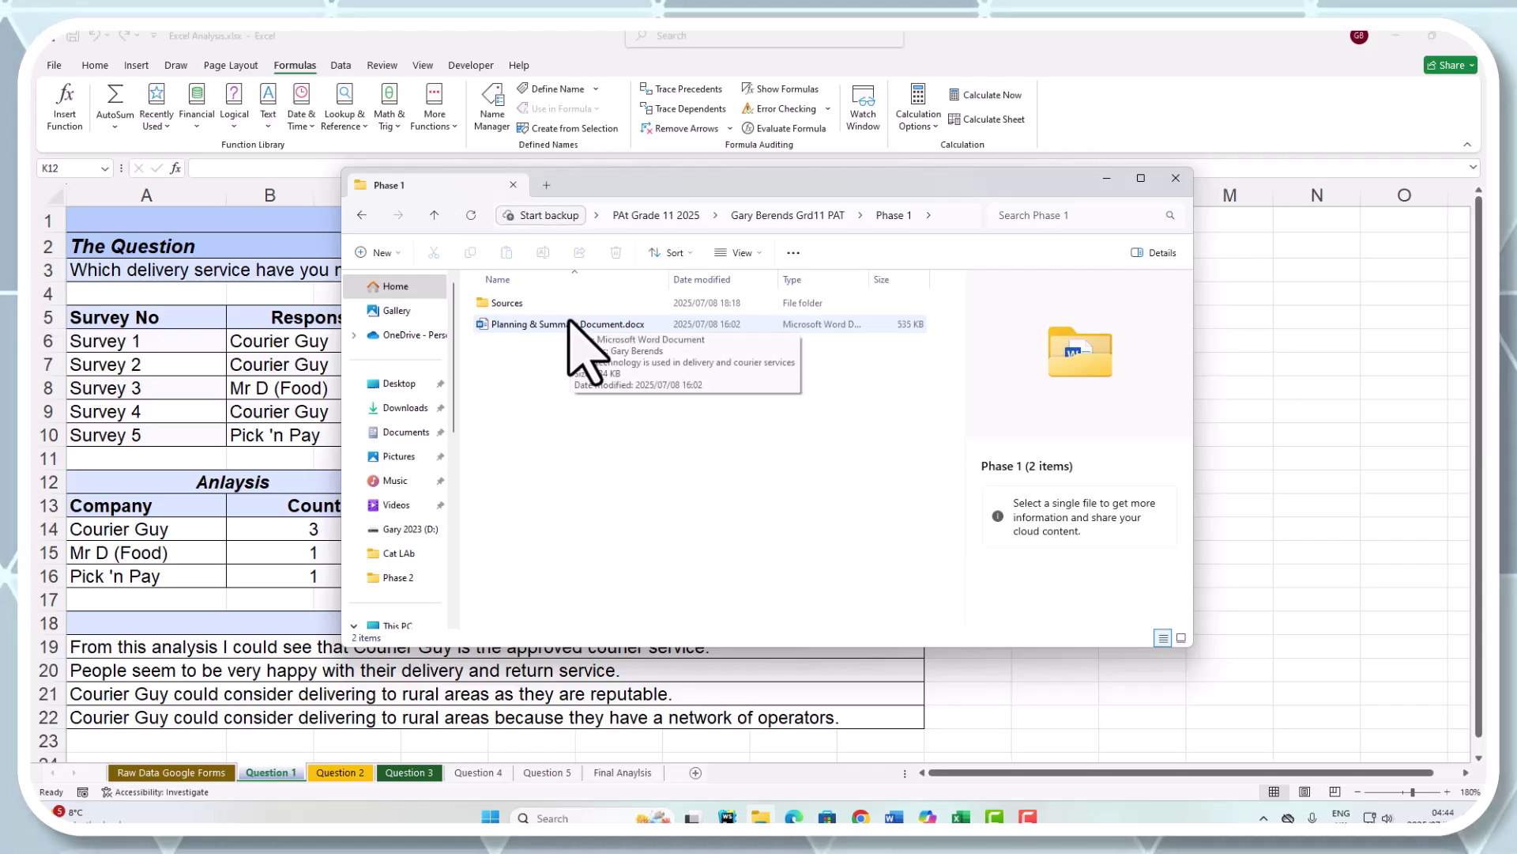
pyautogui.click(435, 217)
pyautogui.doubleClick(510, 324)
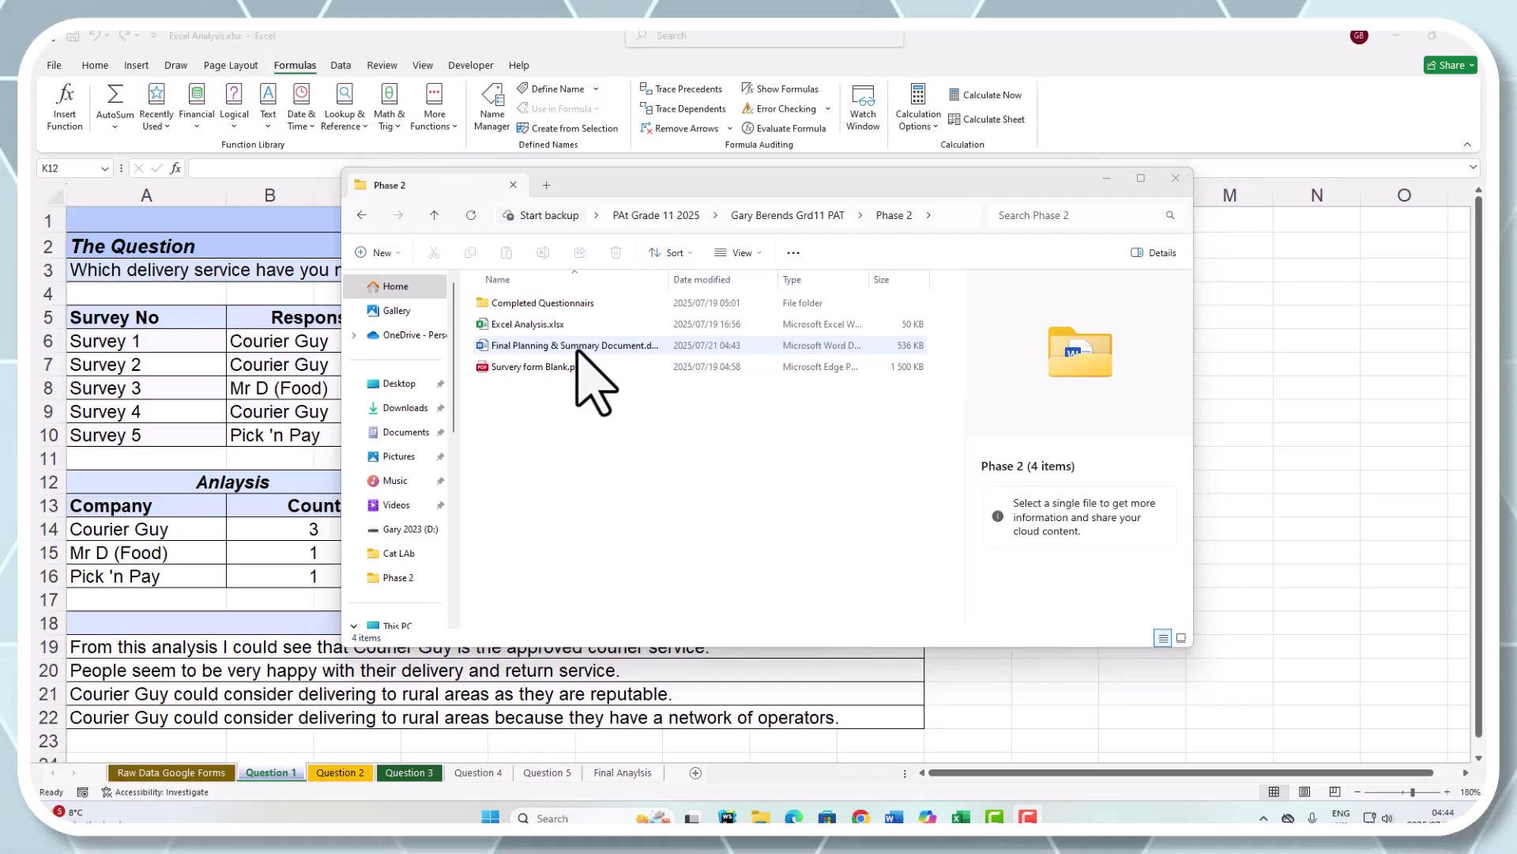
pyautogui.click(896, 816)
# Step: Paste the Question 1 heading and delivery-services paragraph on the empty line below Summaries on page 6
pyautogui.scroll(4, 713, 373)
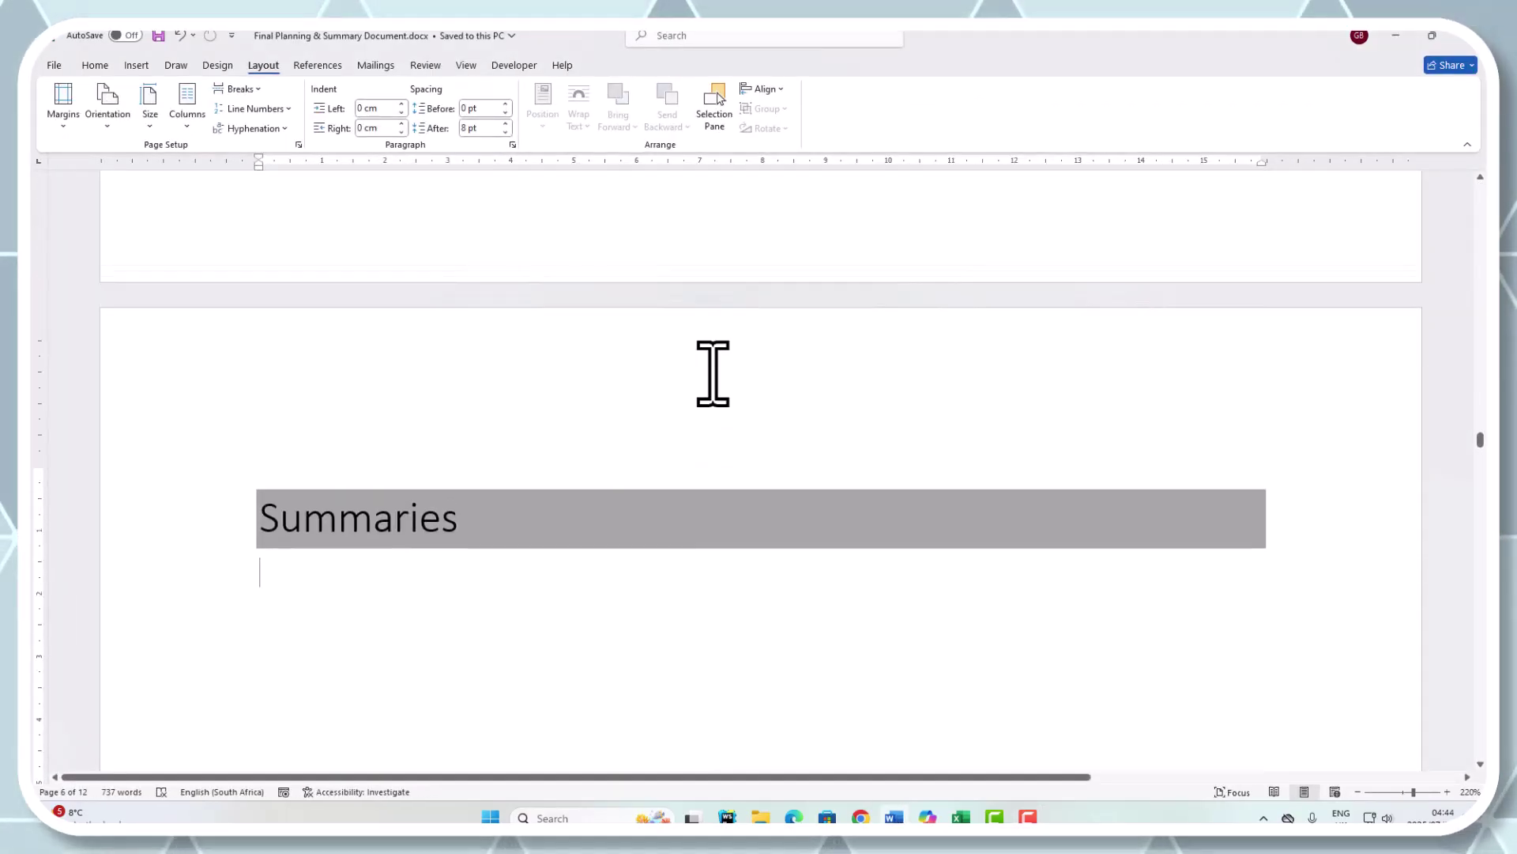
pyautogui.scroll(10, 713, 373)
pyautogui.scroll(1, 740, 385)
pyautogui.moveTo(1483, 427); pyautogui.dragTo(1477, 474)
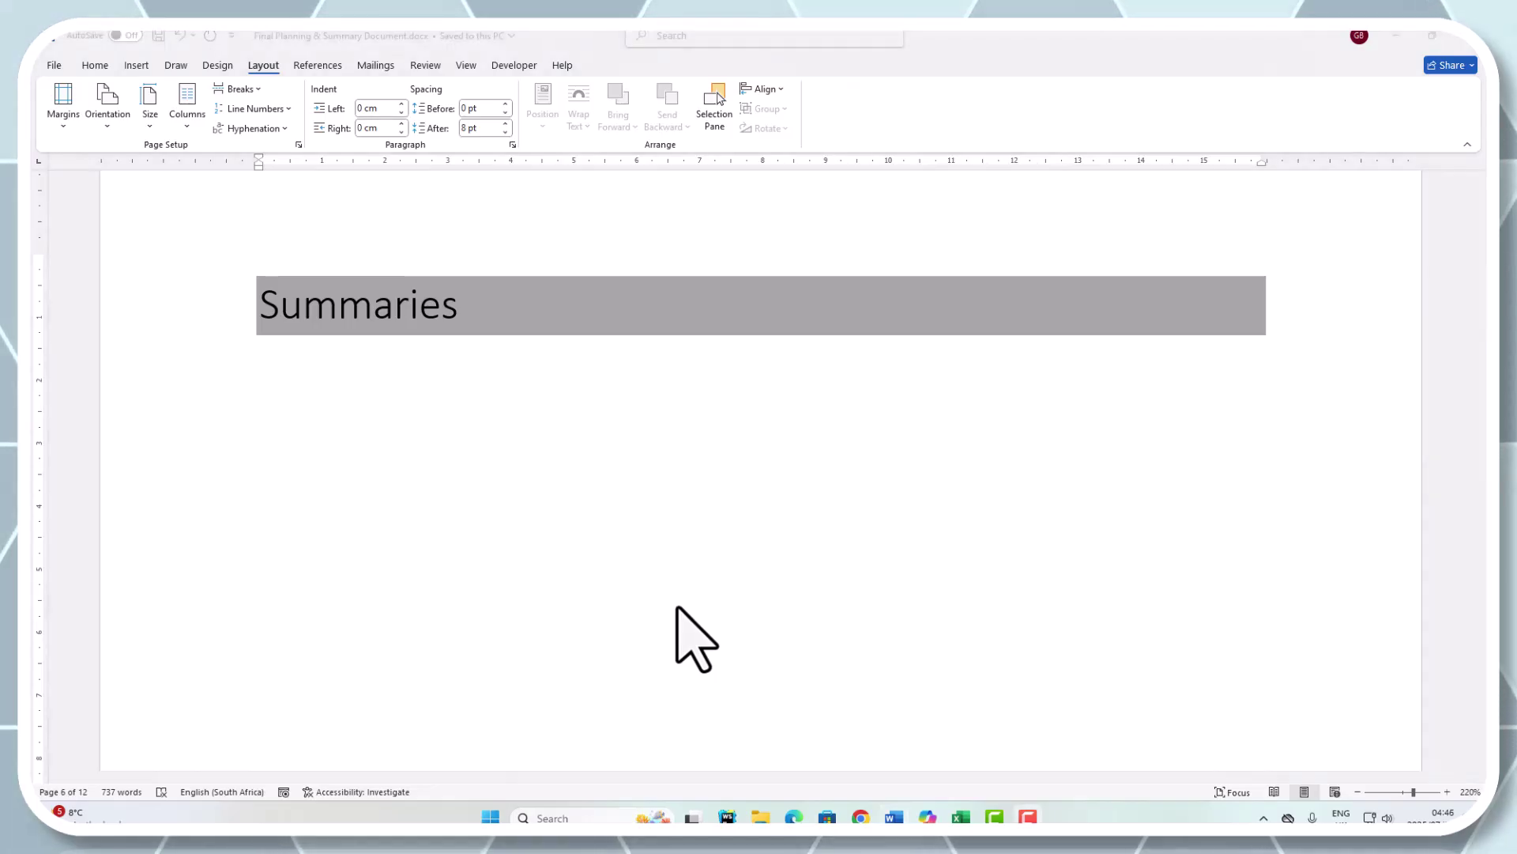
pyautogui.click(464, 409)
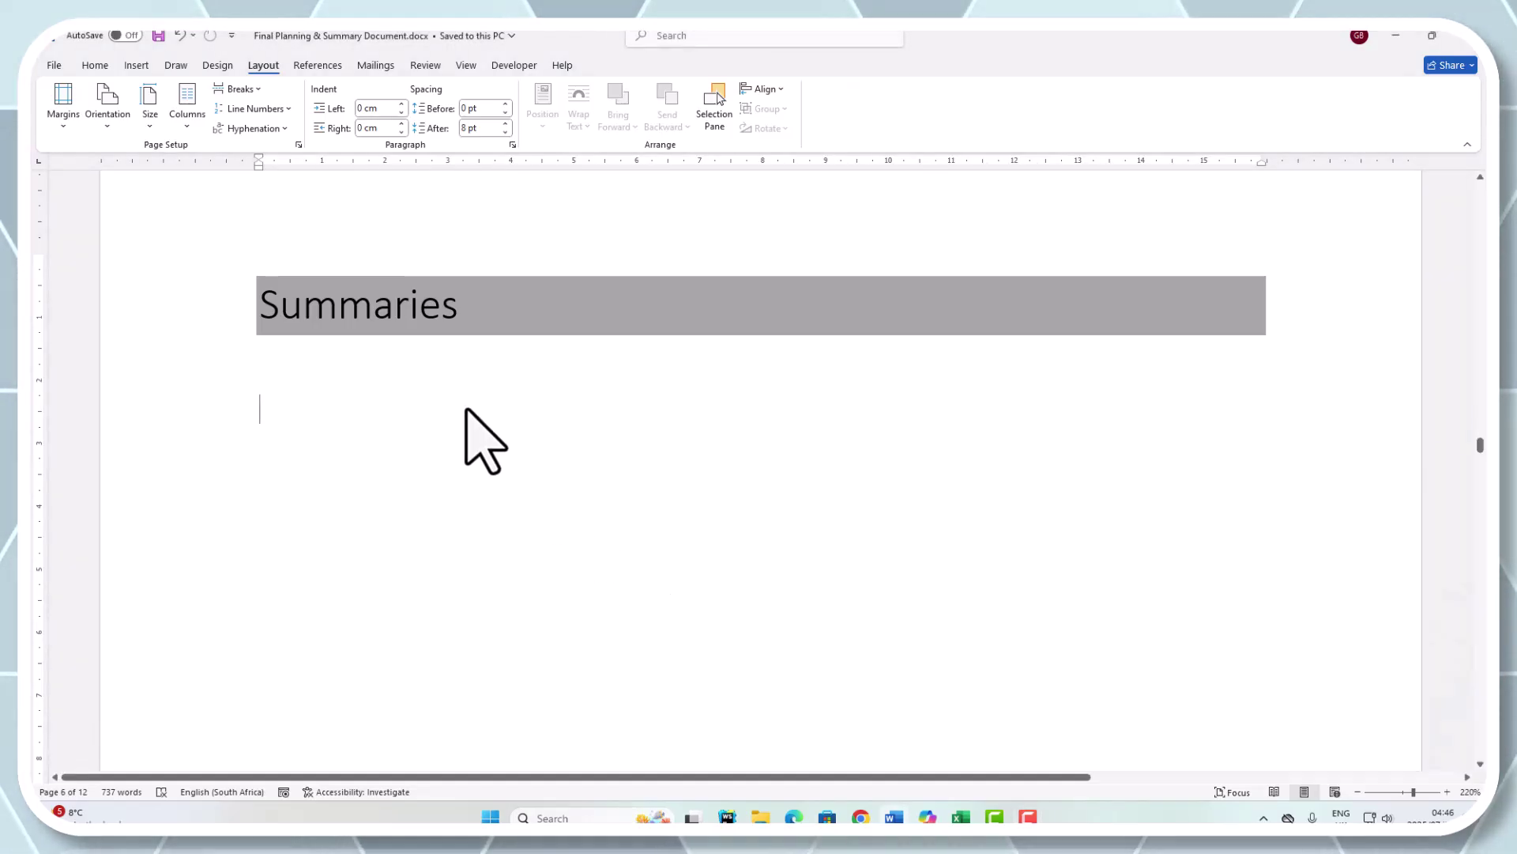
pyautogui.write('Question 1: Which delivery service have you made use of recently? Lately, South Africa has seen a big increase in delivery services. Some are focused on food, while others deliver household items. Most of these companies use smart cloud-based computer systems to manage orders and keep track of deliveries quickly and easily. One company, Courier Guy, is really standing out—especially when it comes to delivering parcels and household goods. According to our Excel analysis, they are growing fast and have great customer ratings.')
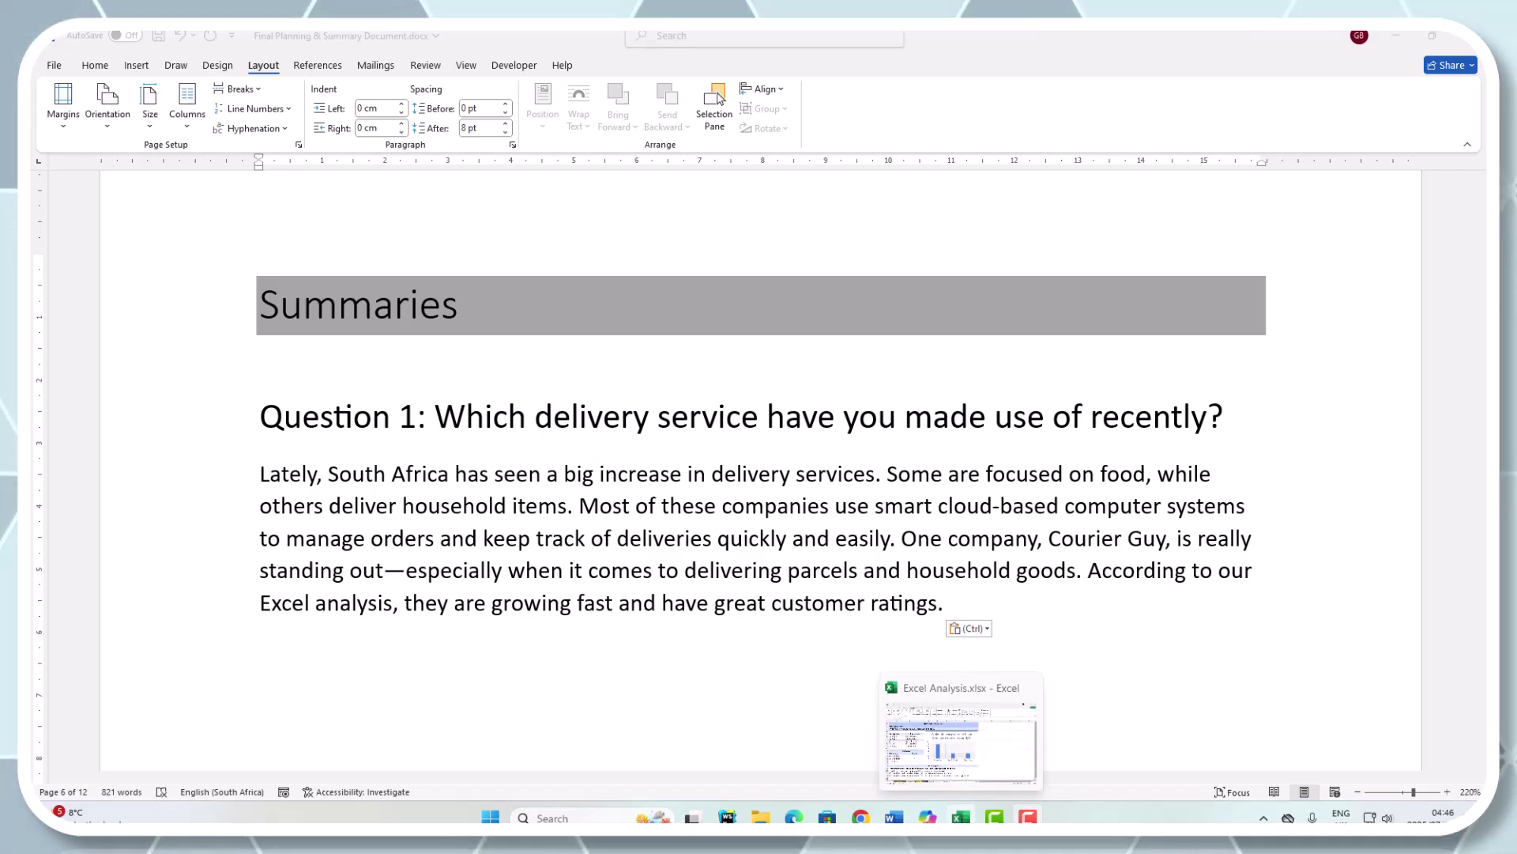
pyautogui.click(961, 818)
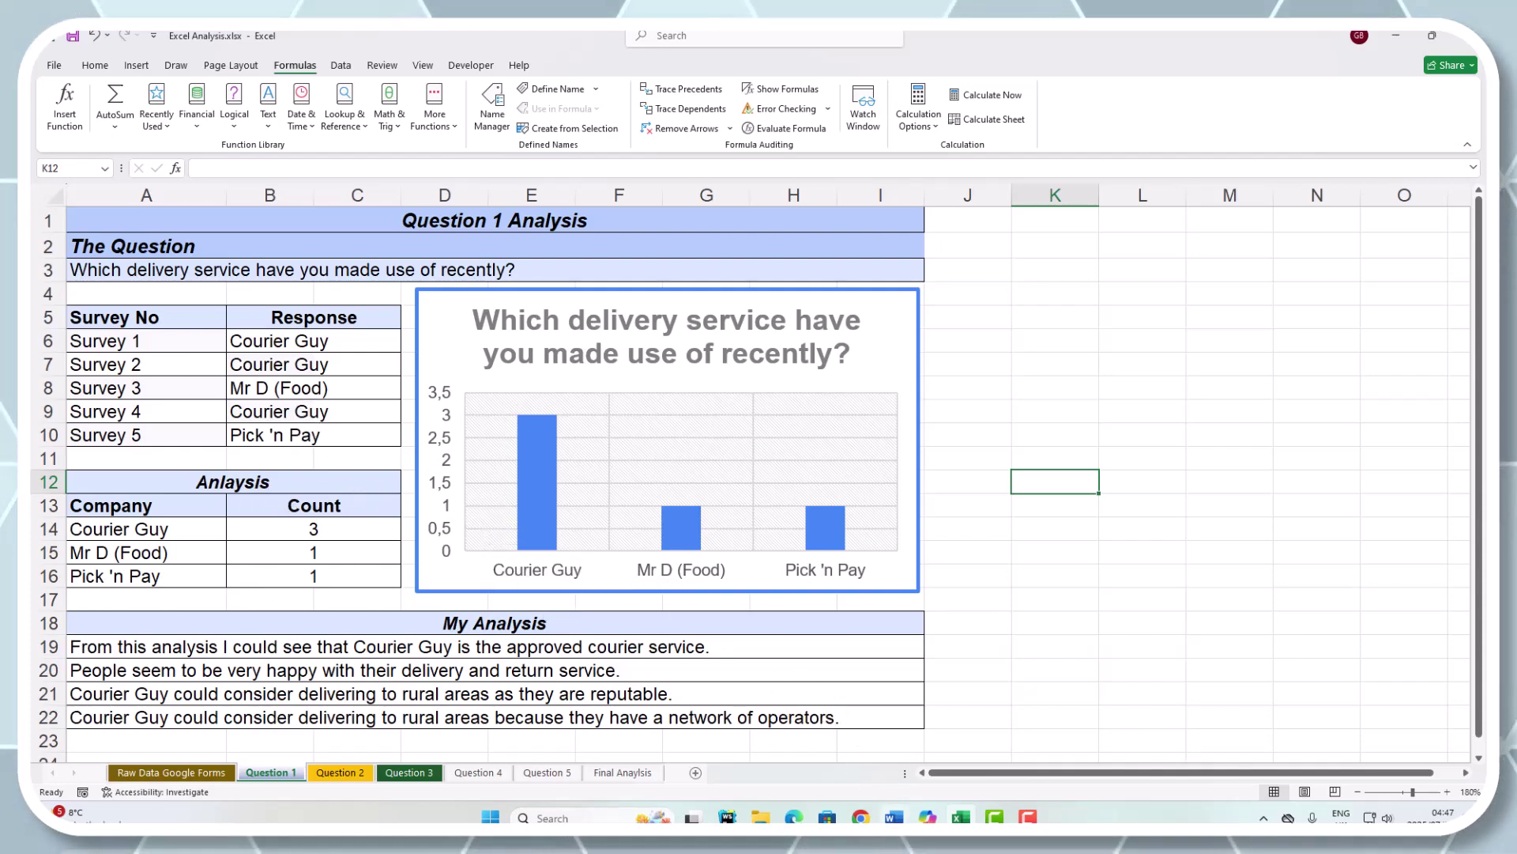
pyautogui.click(894, 817)
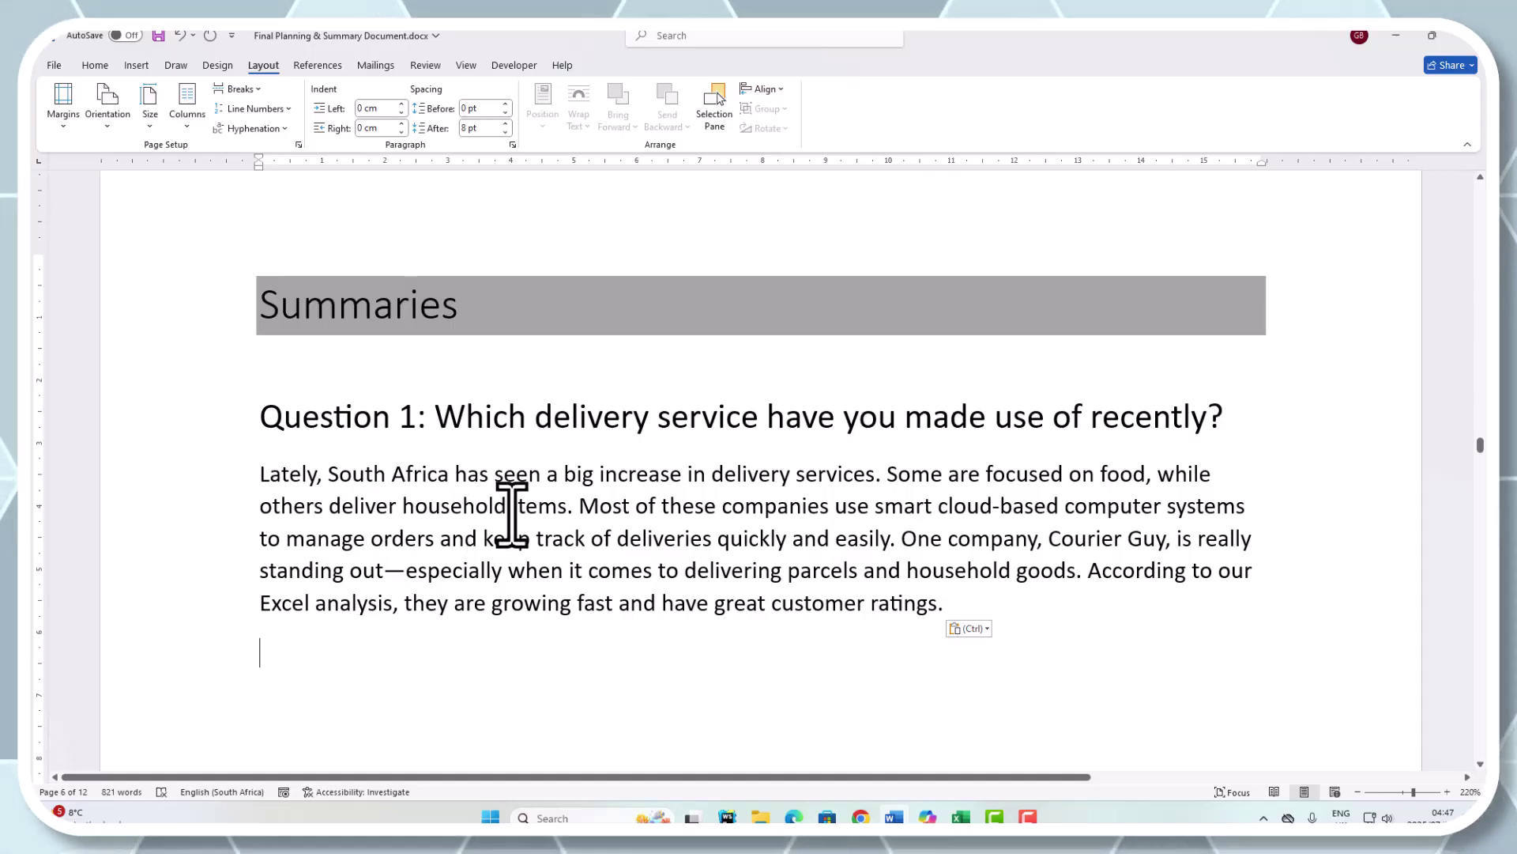
# Step: Add a new empty line after the Question 1 paragraph and switch to the Excel Analysis workbook
pyautogui.hotkey('ctrl', 'v')
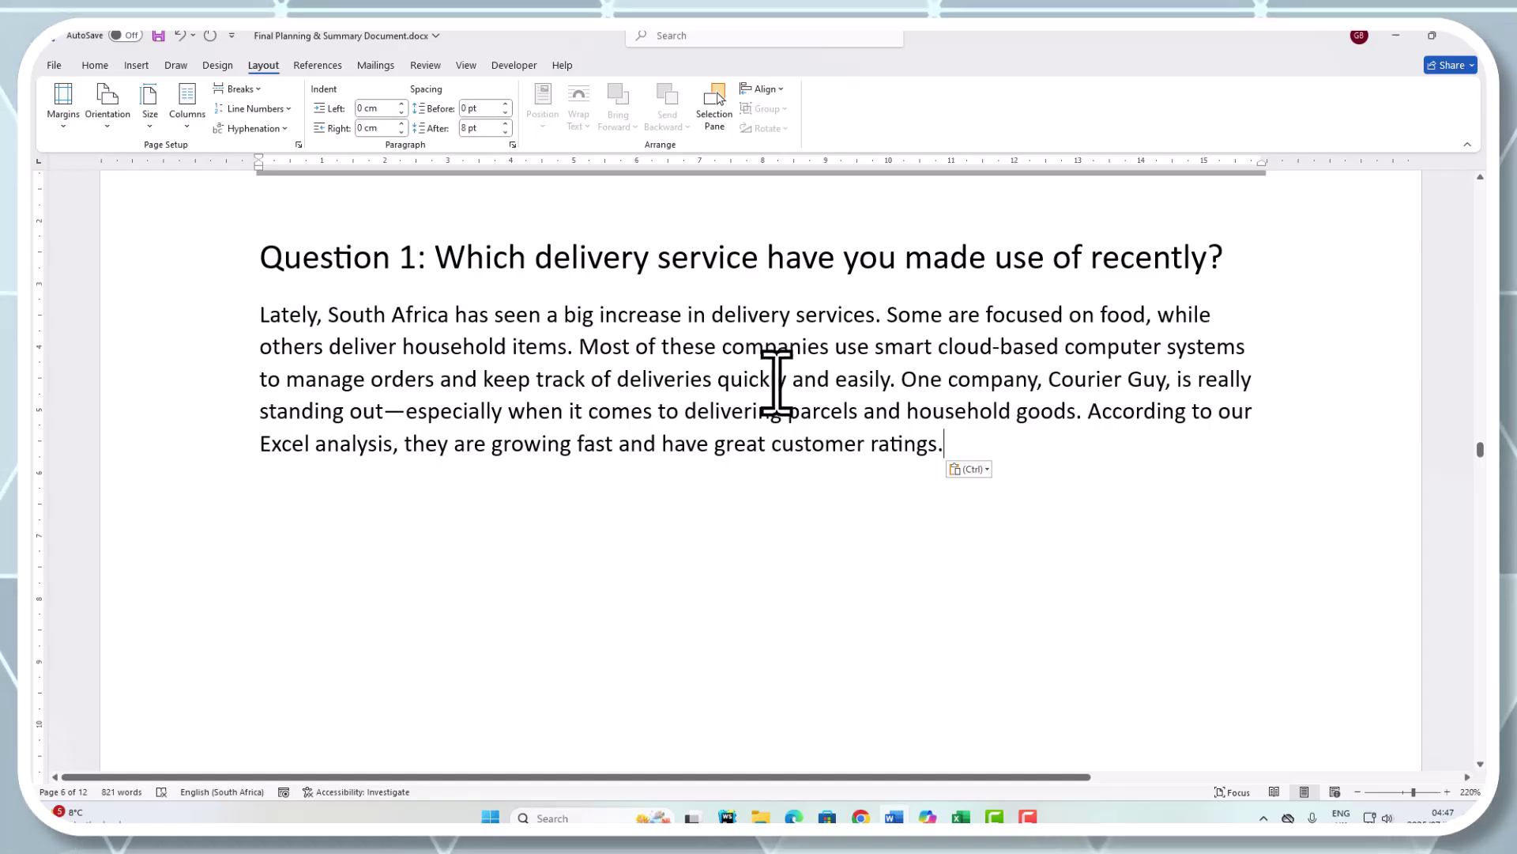
pyautogui.press('Return')
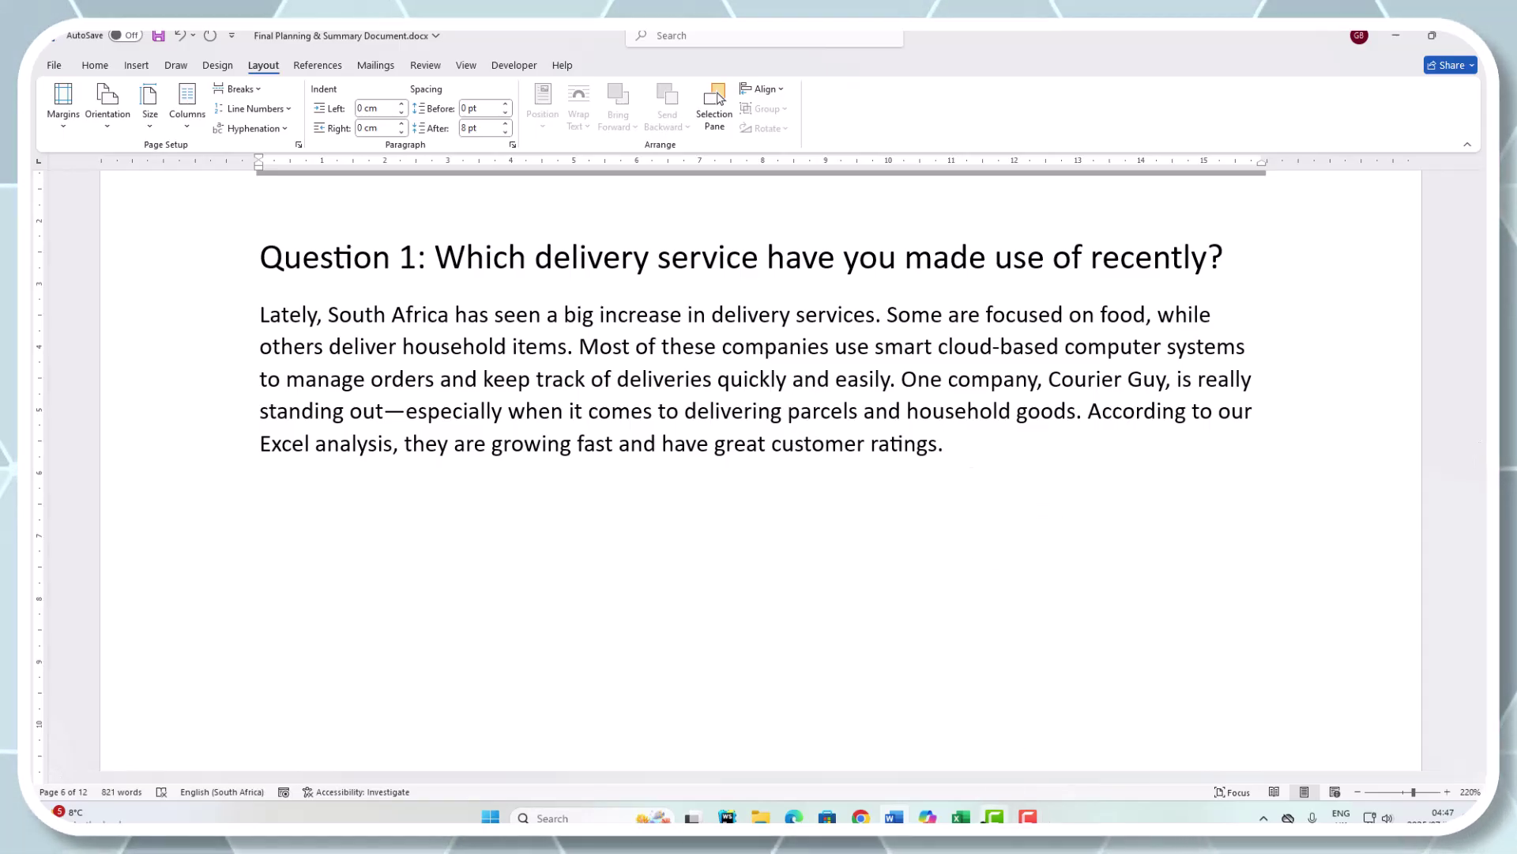
pyautogui.click(961, 816)
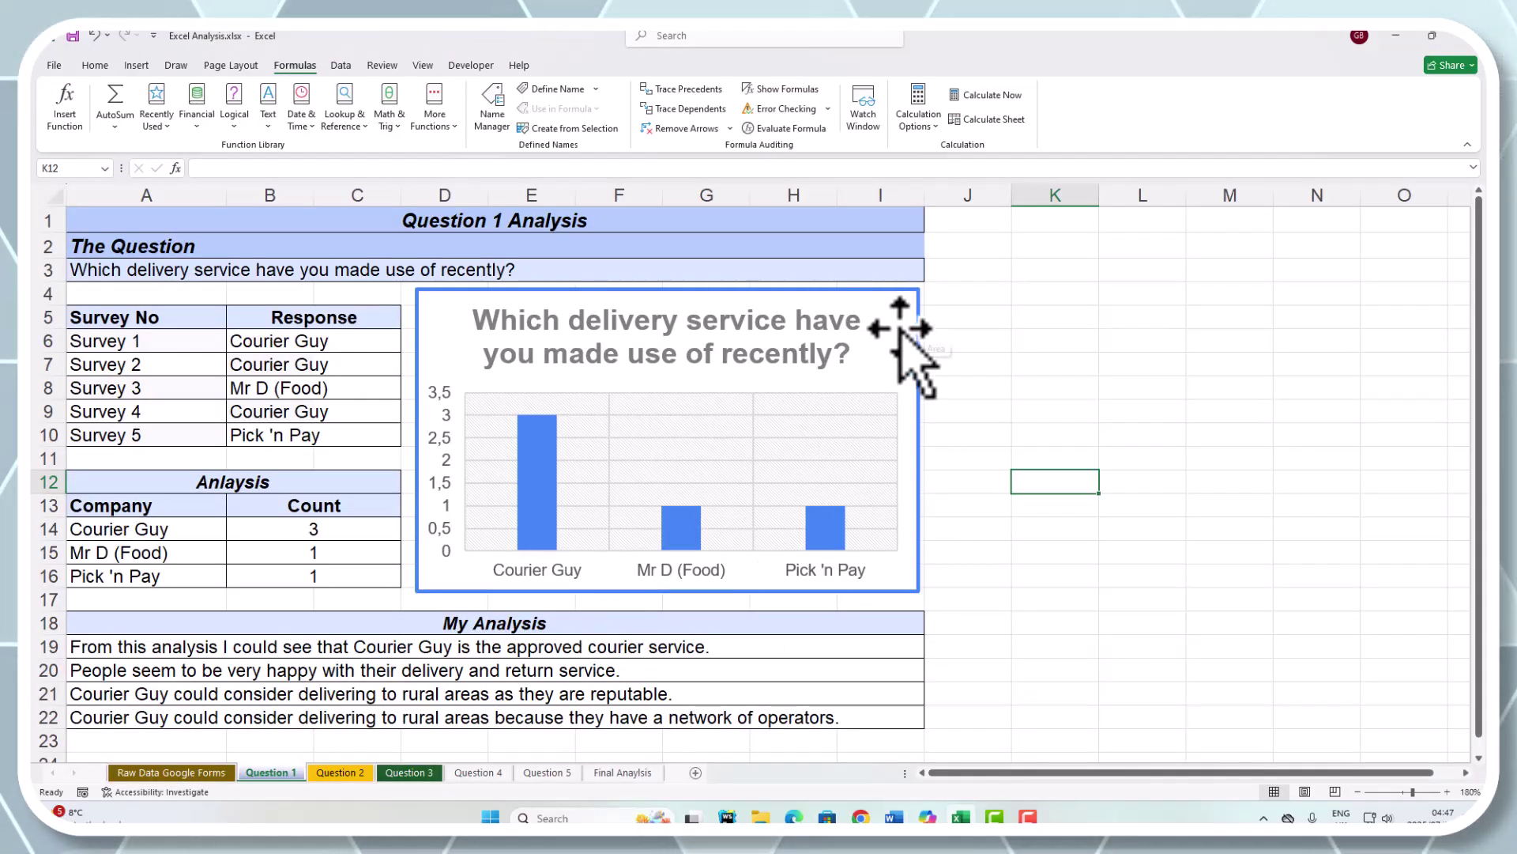
# Step: Copy the Question 1 delivery-service bar chart in Excel and switch back to the Word summary
pyautogui.rightClick(901, 328)
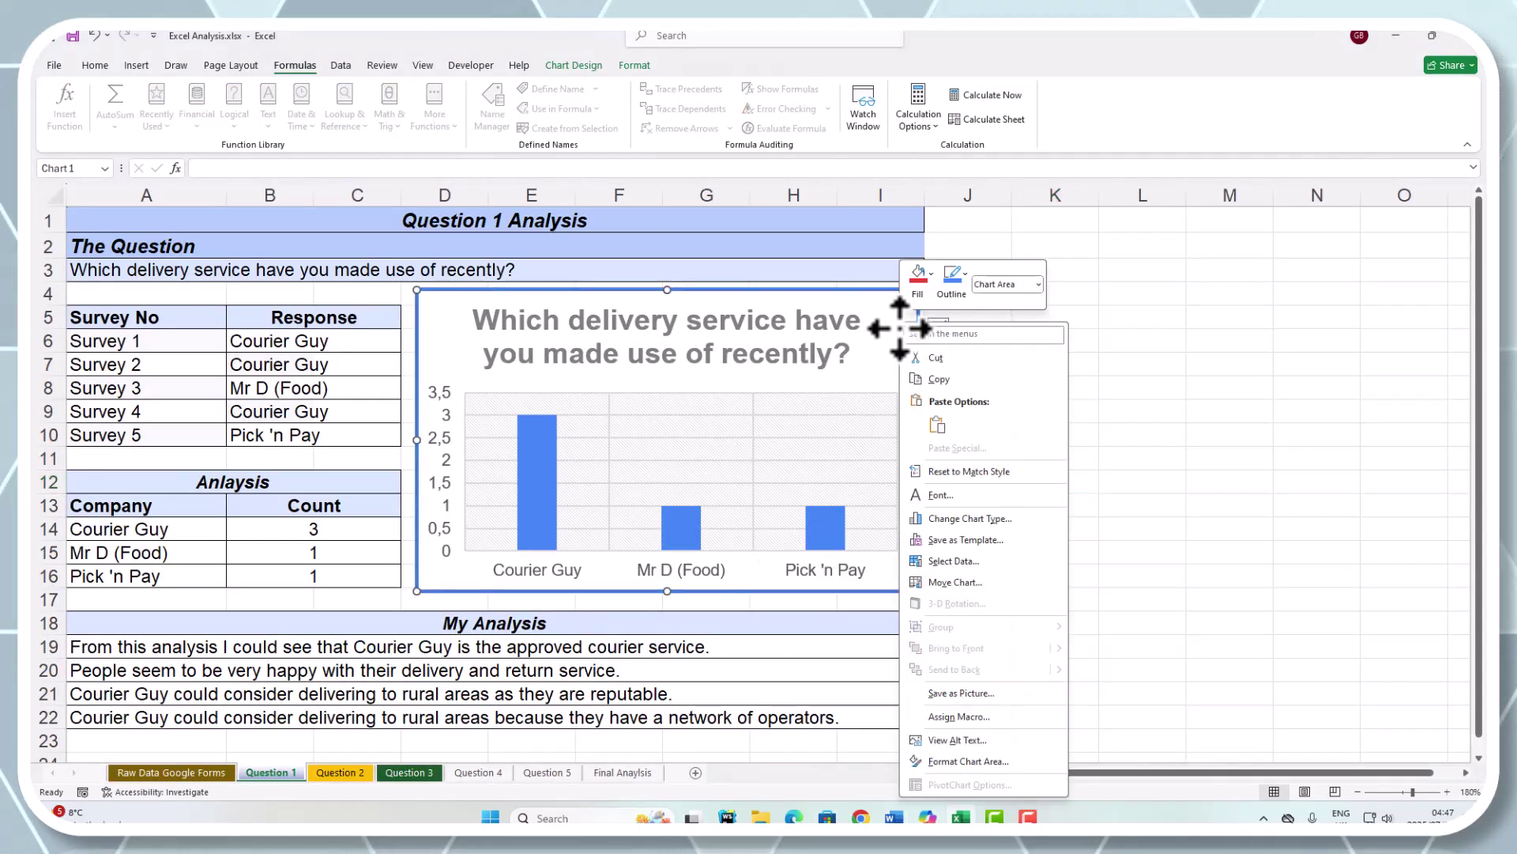
pyautogui.click(939, 379)
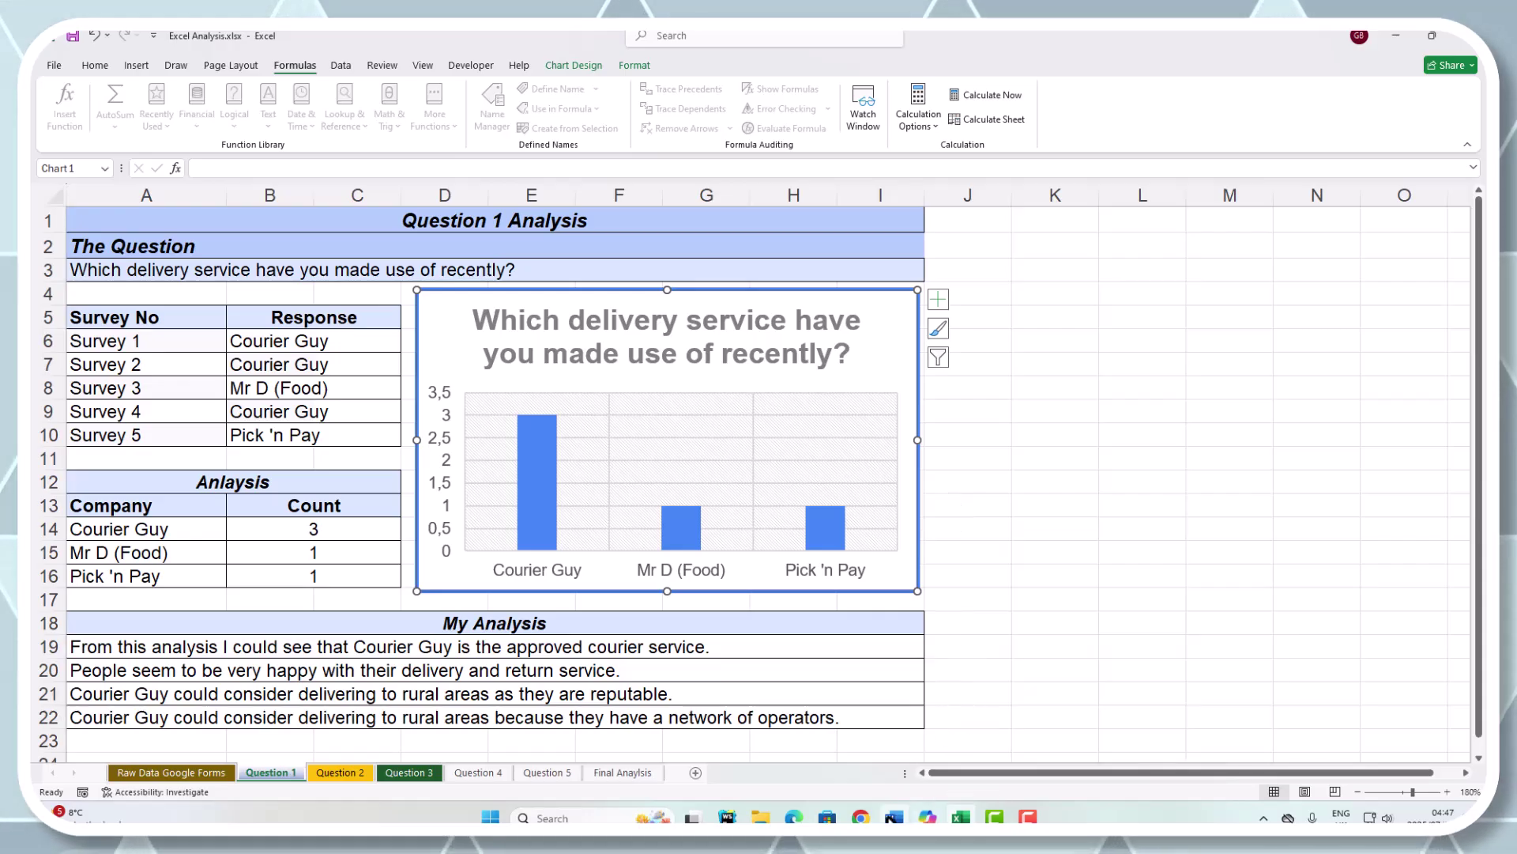
pyautogui.click(893, 731)
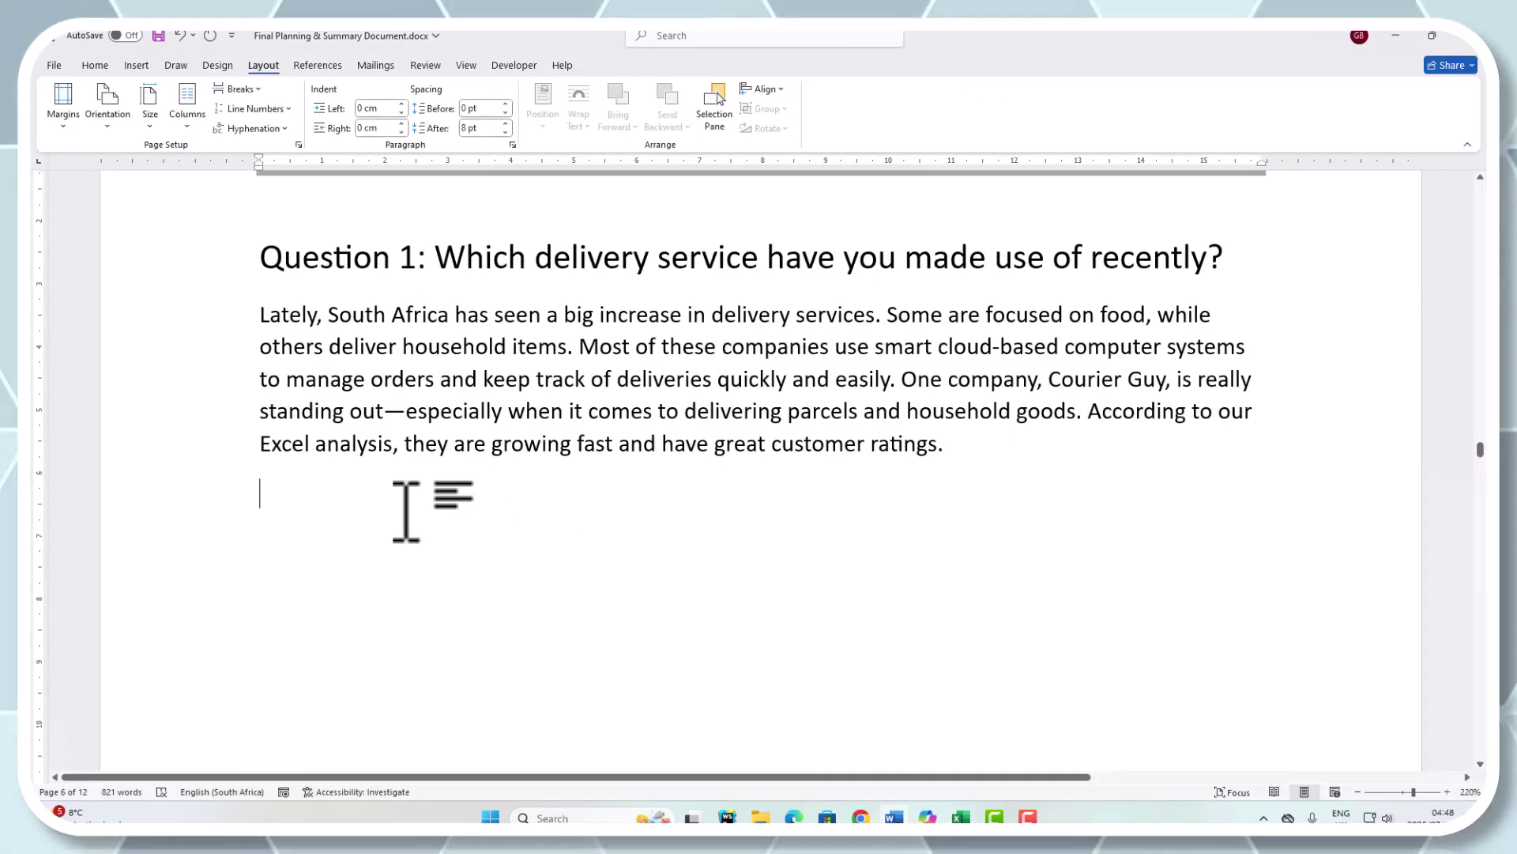
# Step: Paste the bar chart below the Courier Guy paragraph with Use Destination Theme & Link Data
pyautogui.scroll(2, 433, 295)
pyautogui.scroll(-3, 292, 305)
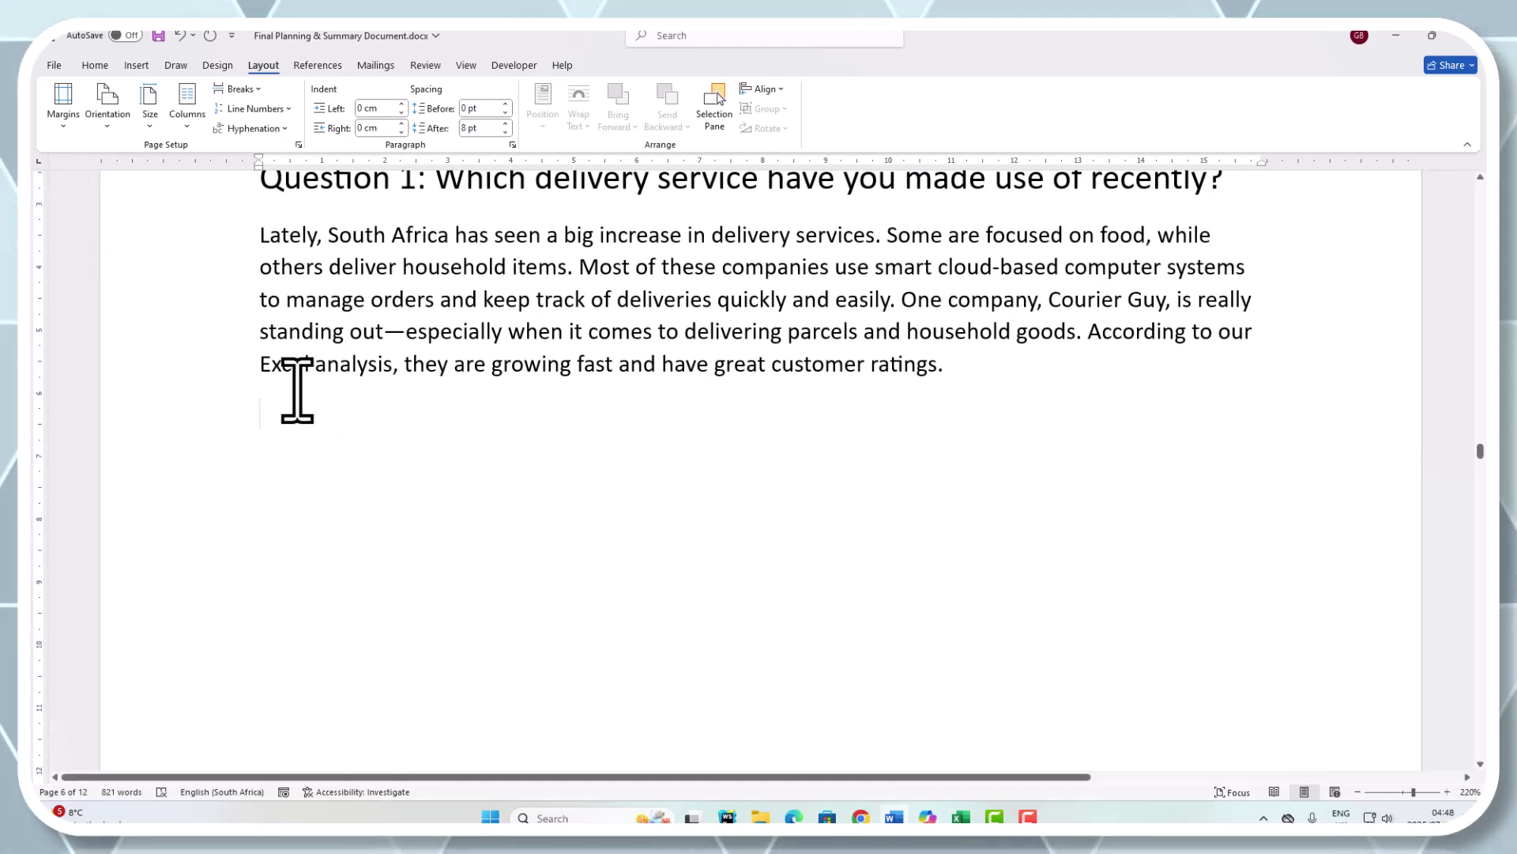
pyautogui.click(93, 65)
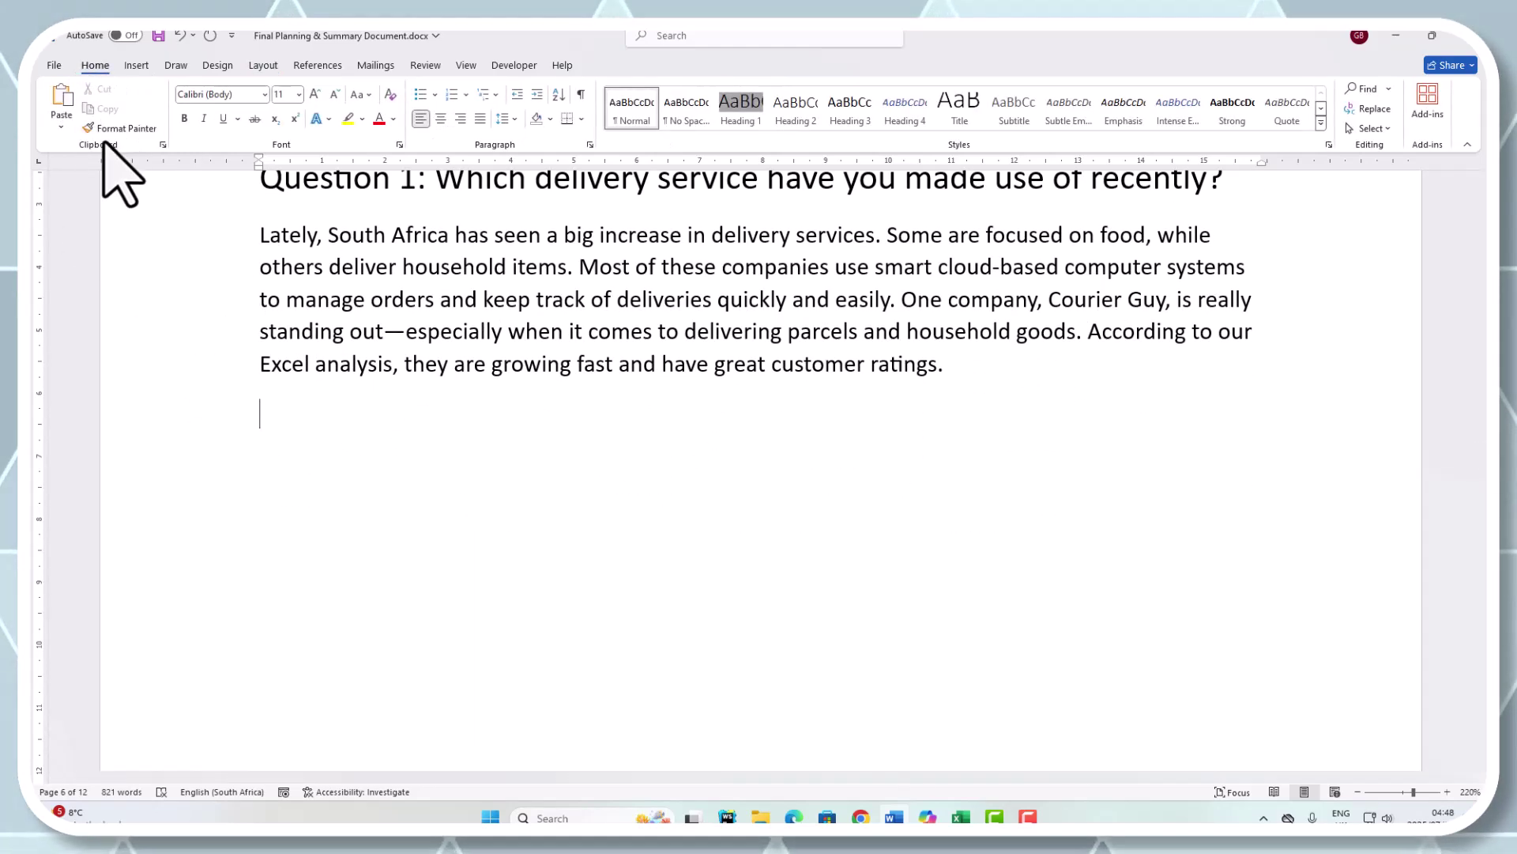
pyautogui.click(61, 126)
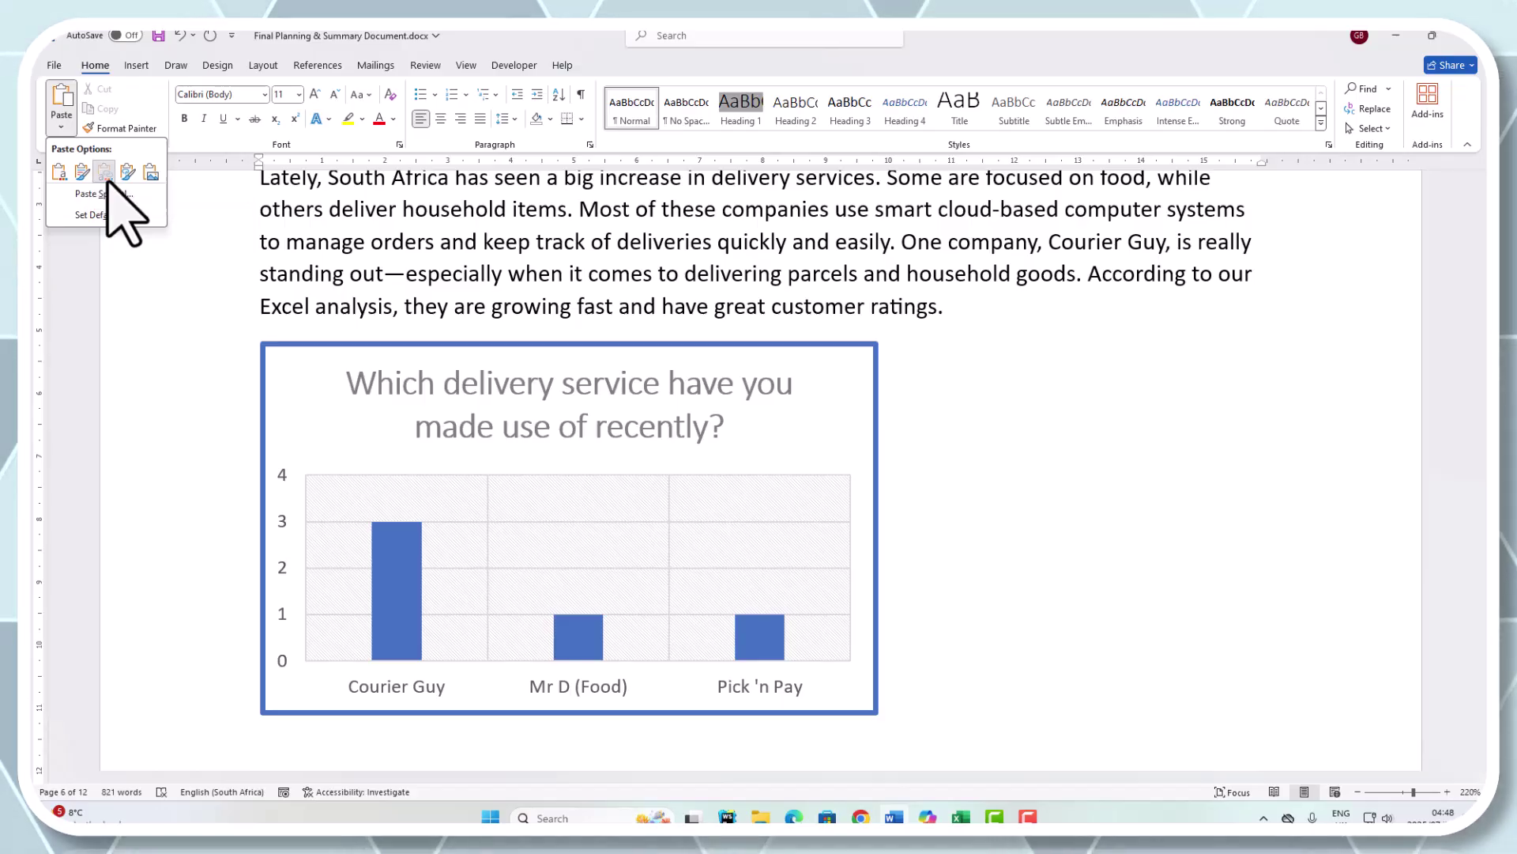
pyautogui.click(105, 172)
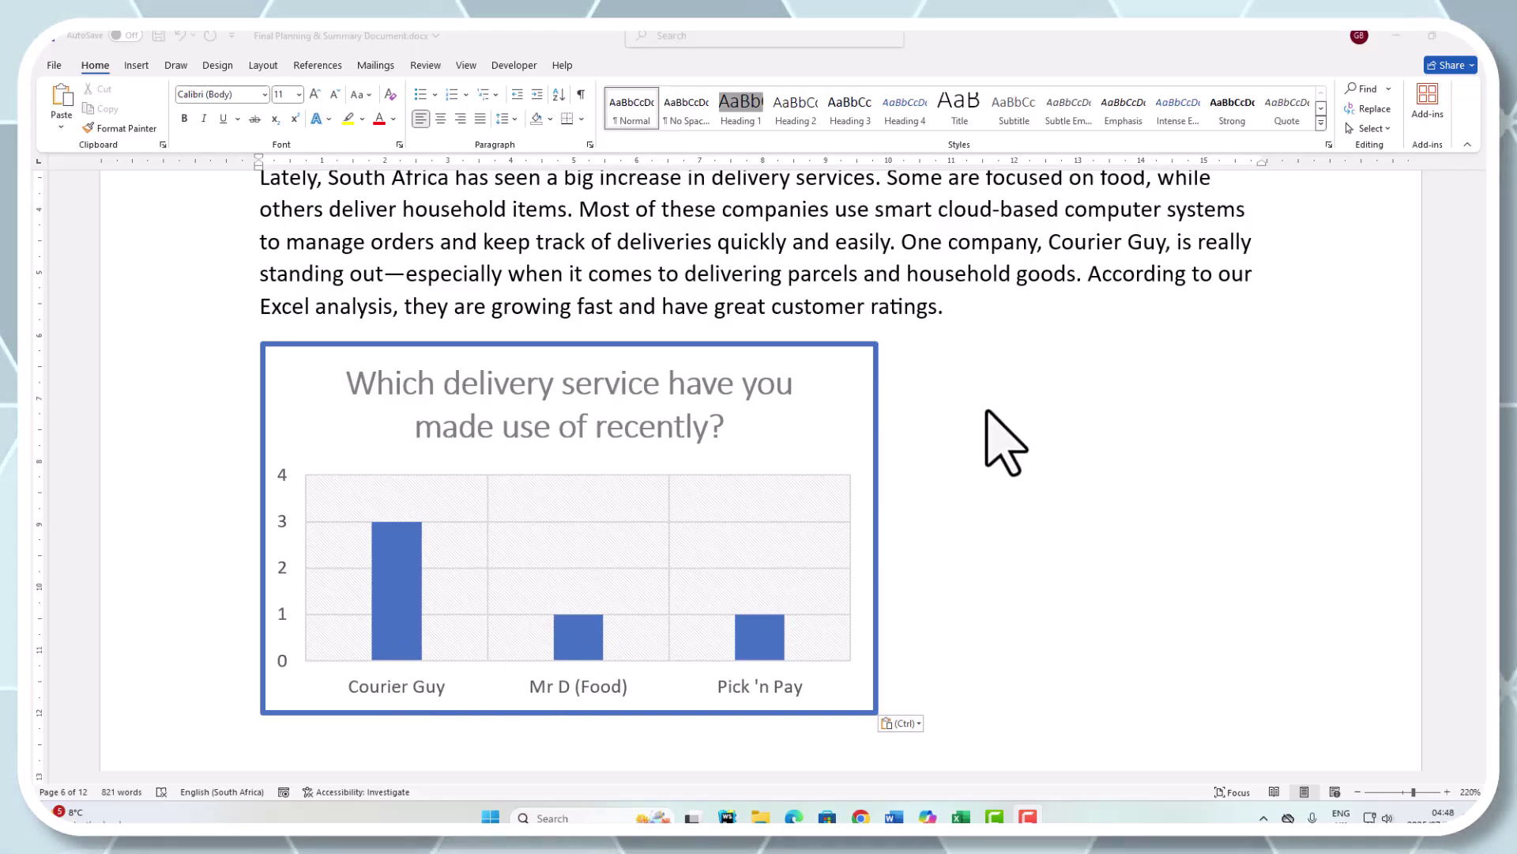
pyautogui.scroll(-1, 885, 435)
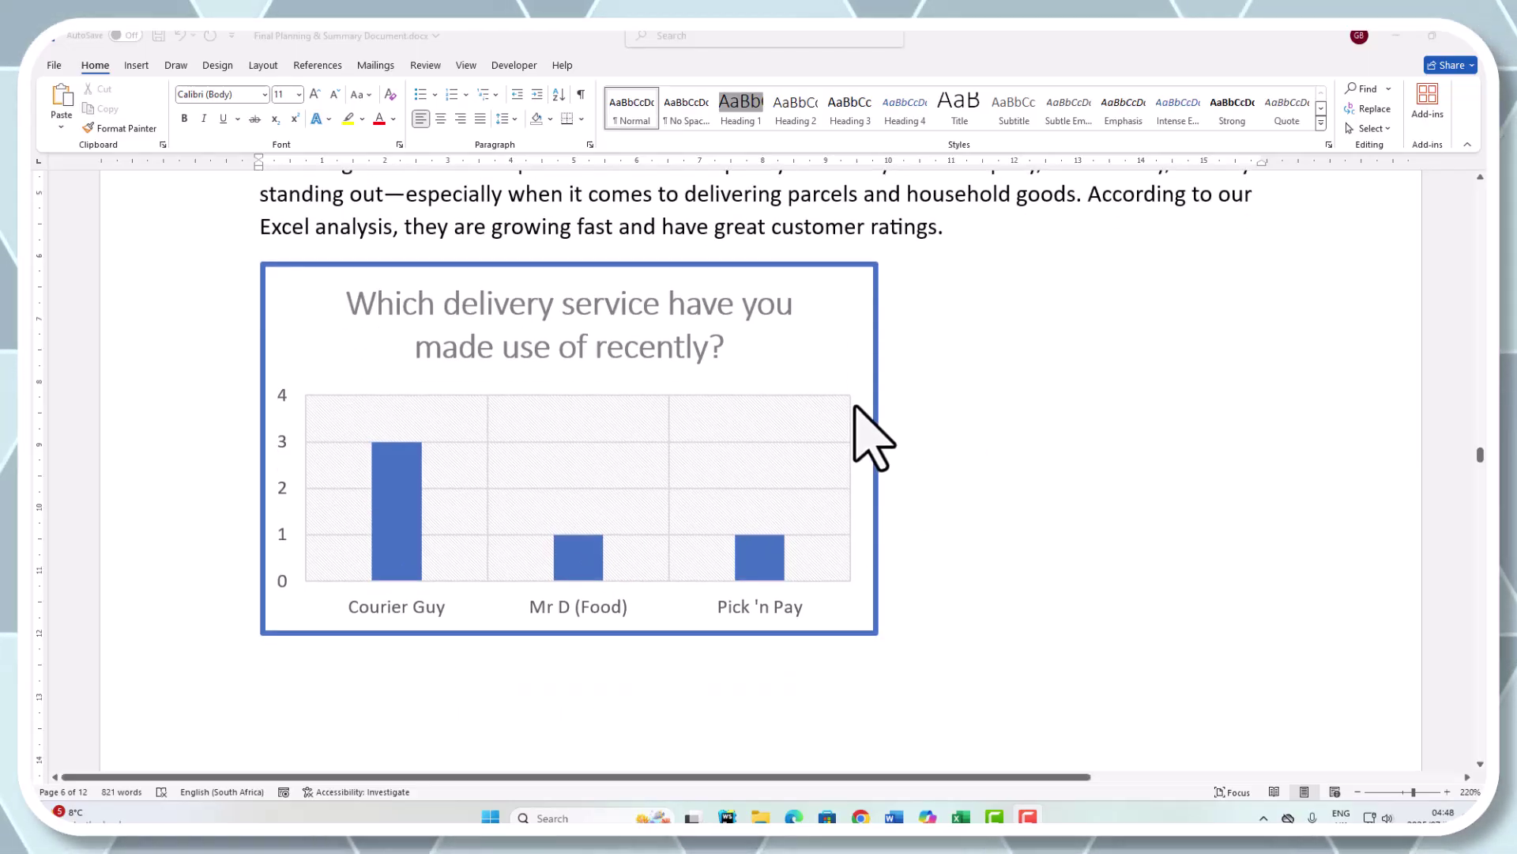
pyautogui.scroll(-2, 850, 452)
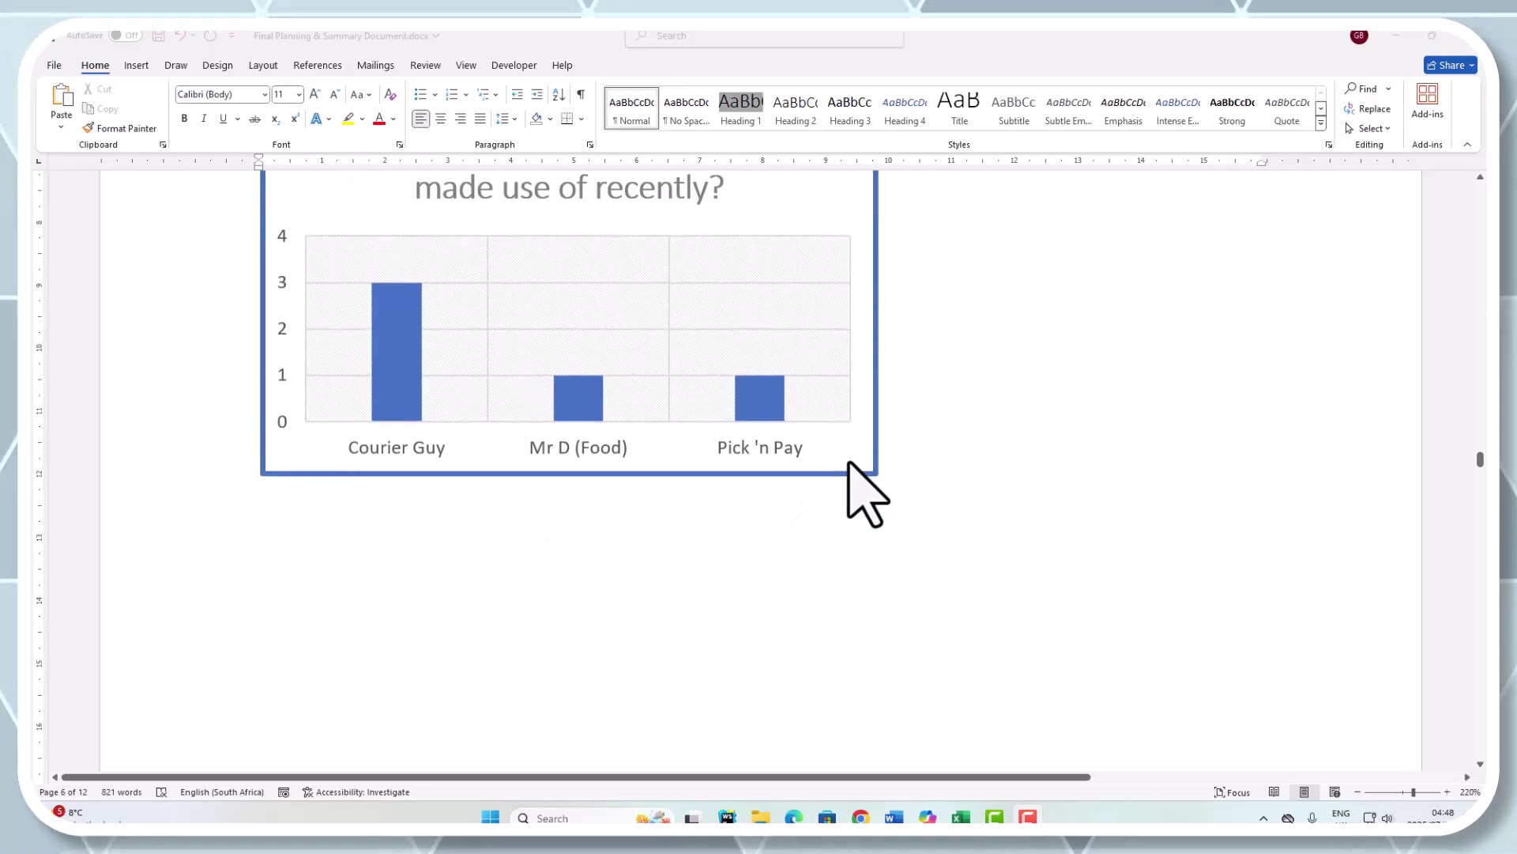
pyautogui.scroll(1, 849, 463)
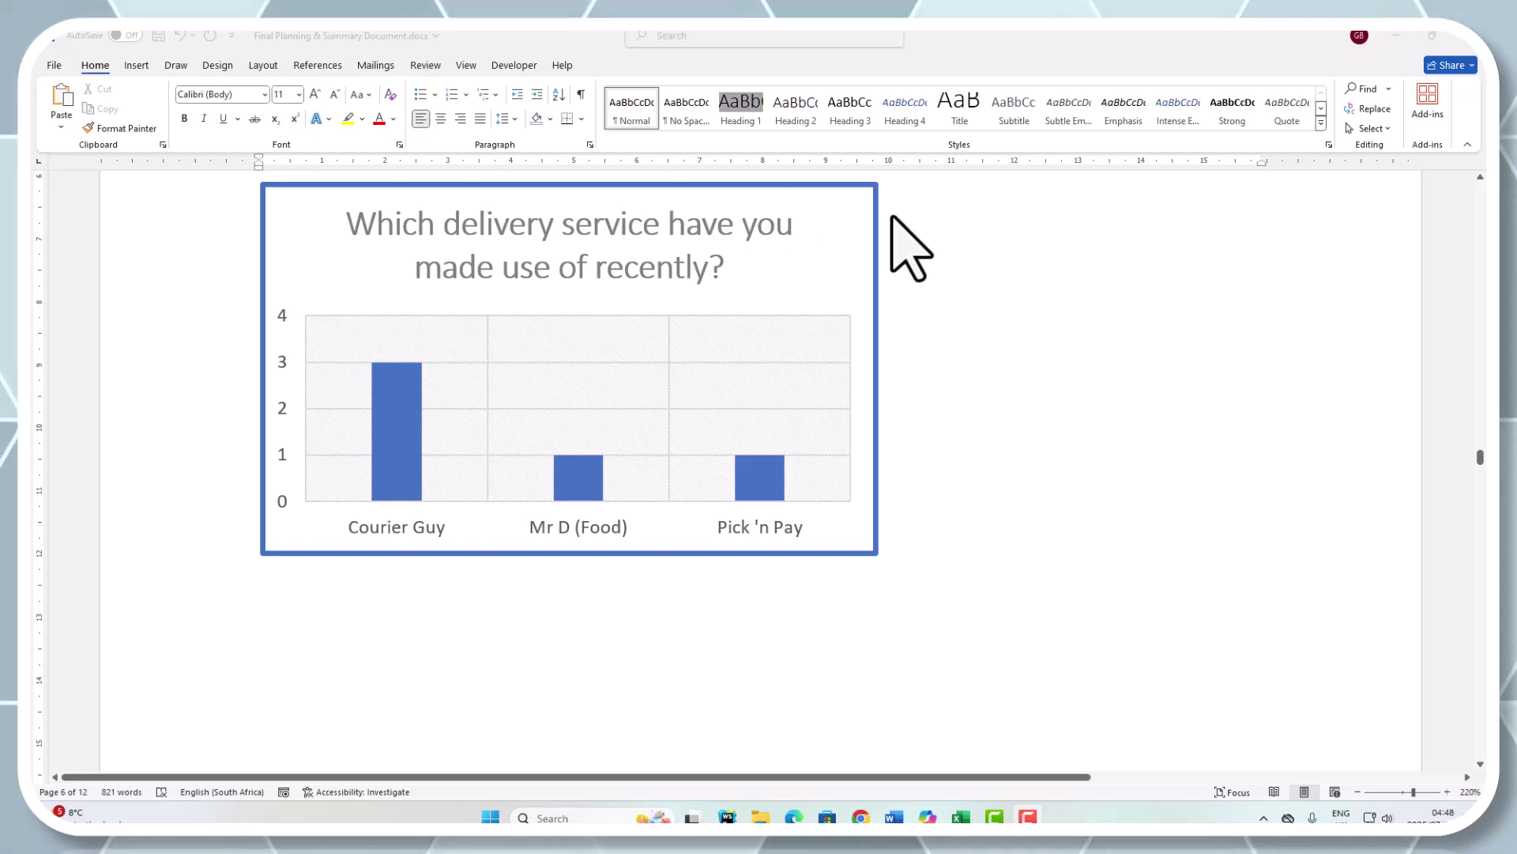
pyautogui.hotkey('alt', 's')
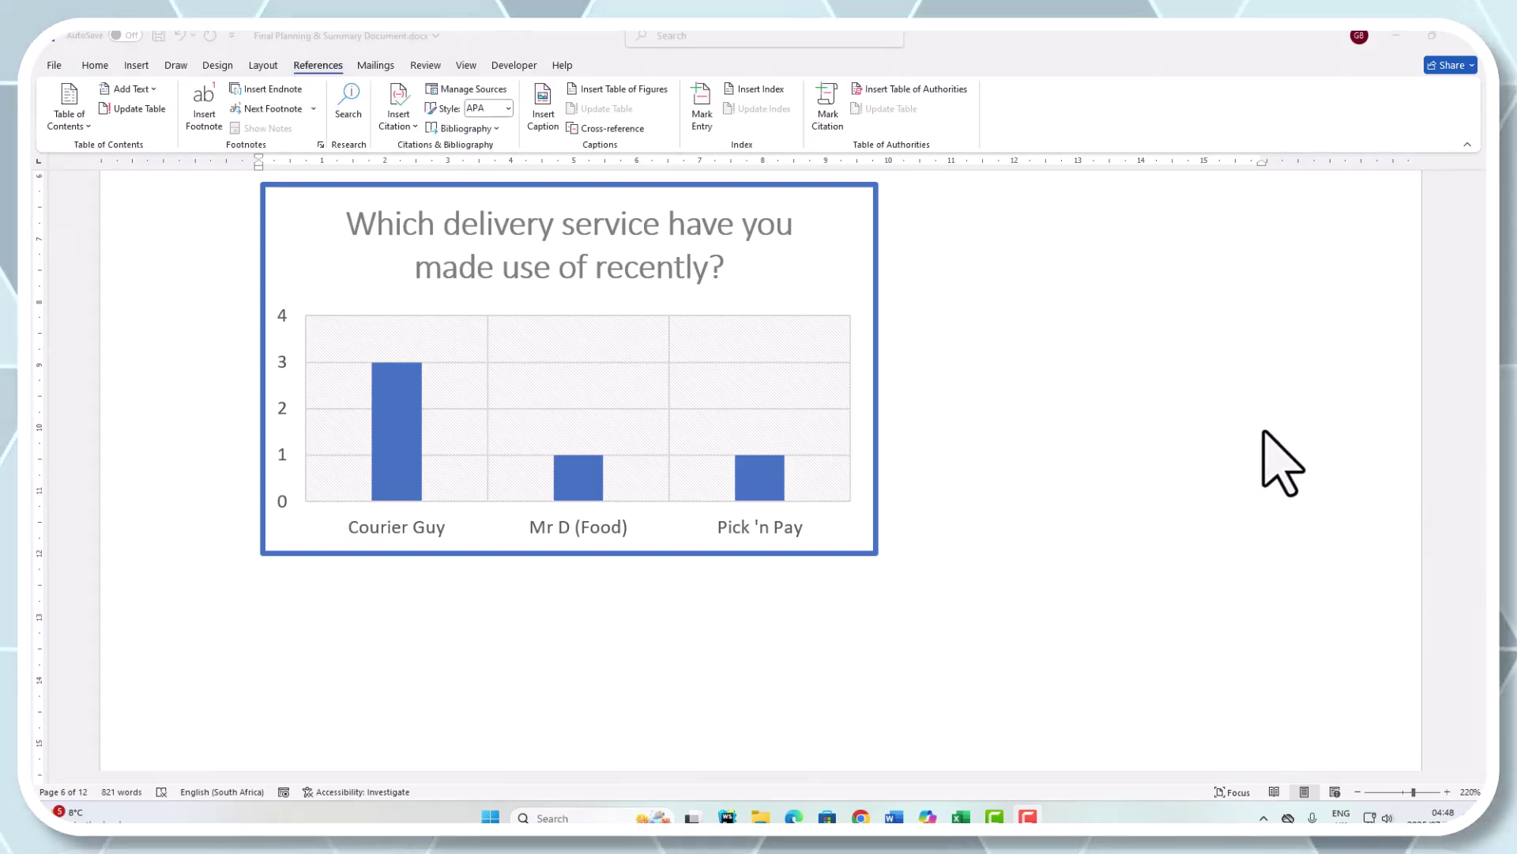
# Step: Insert the caption 'Figure 3Graph showing Courier Guy dominance in the current market' below the chart
pyautogui.click(544, 98)
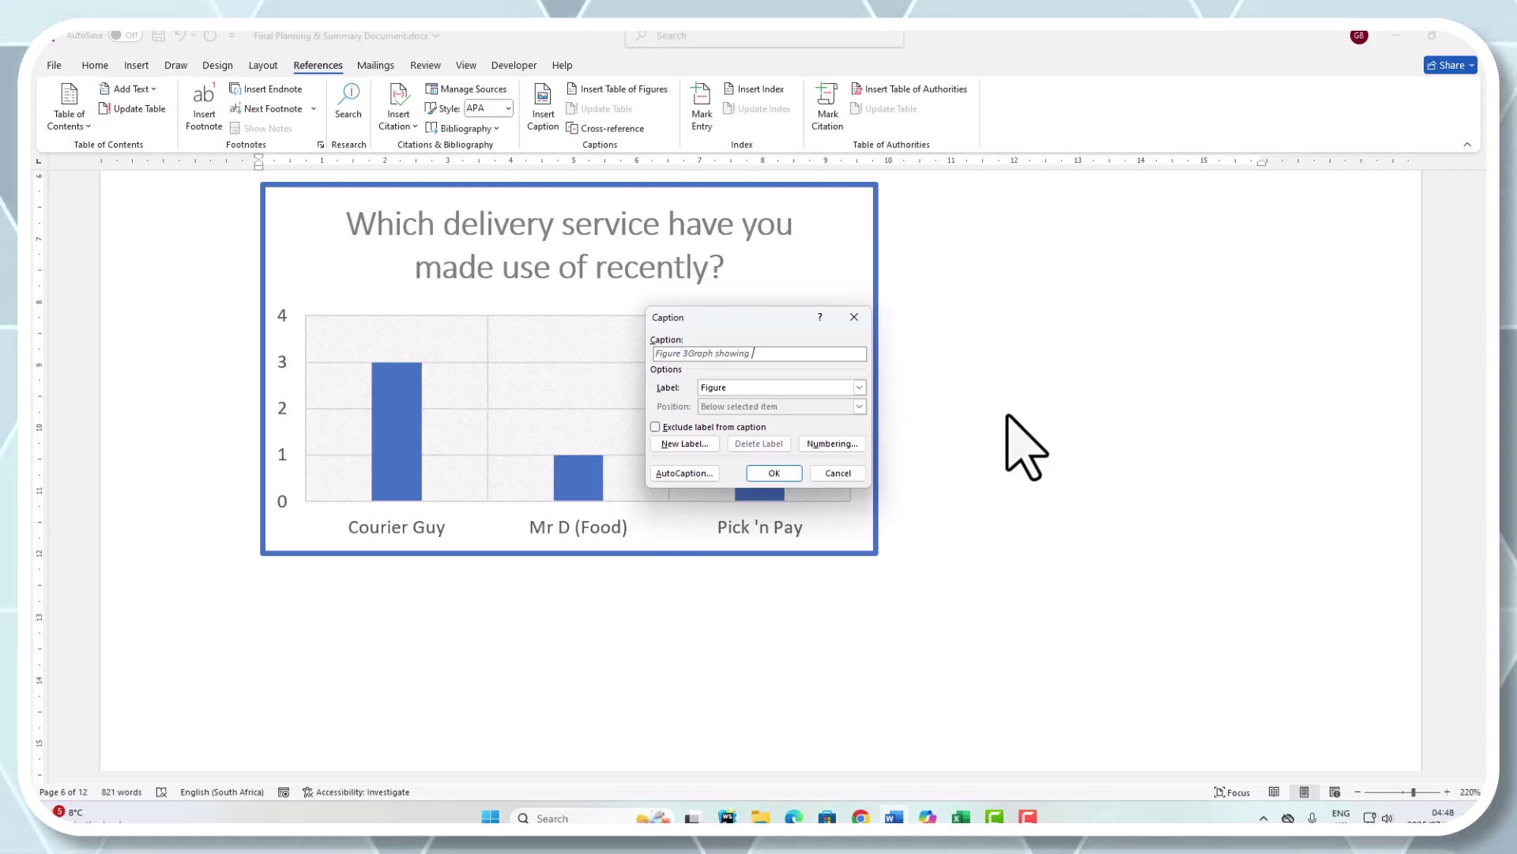
pyautogui.write('er Guy domin')
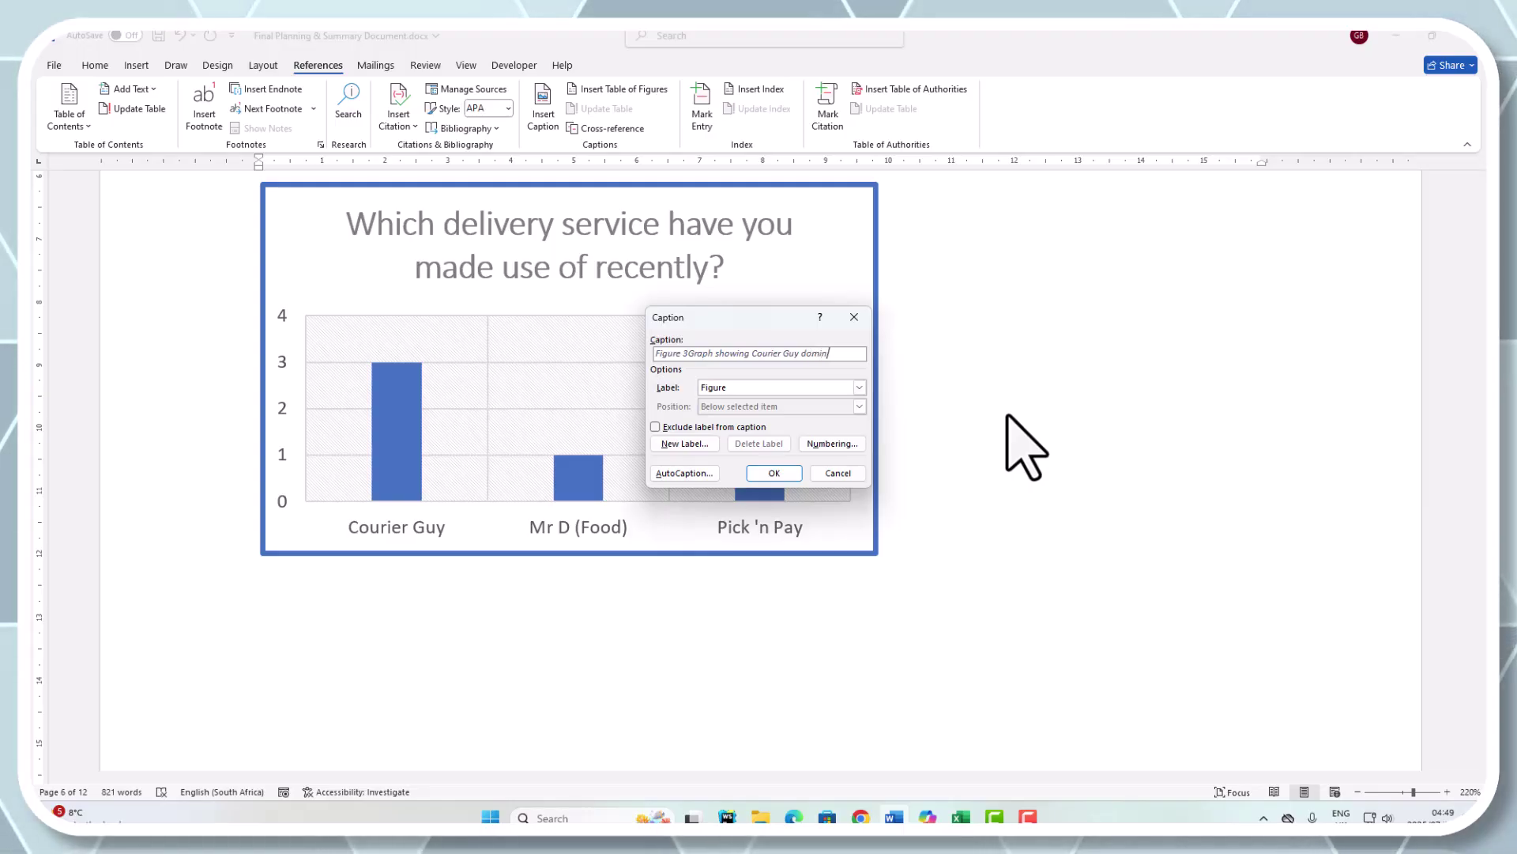
pyautogui.write('e in the current market')
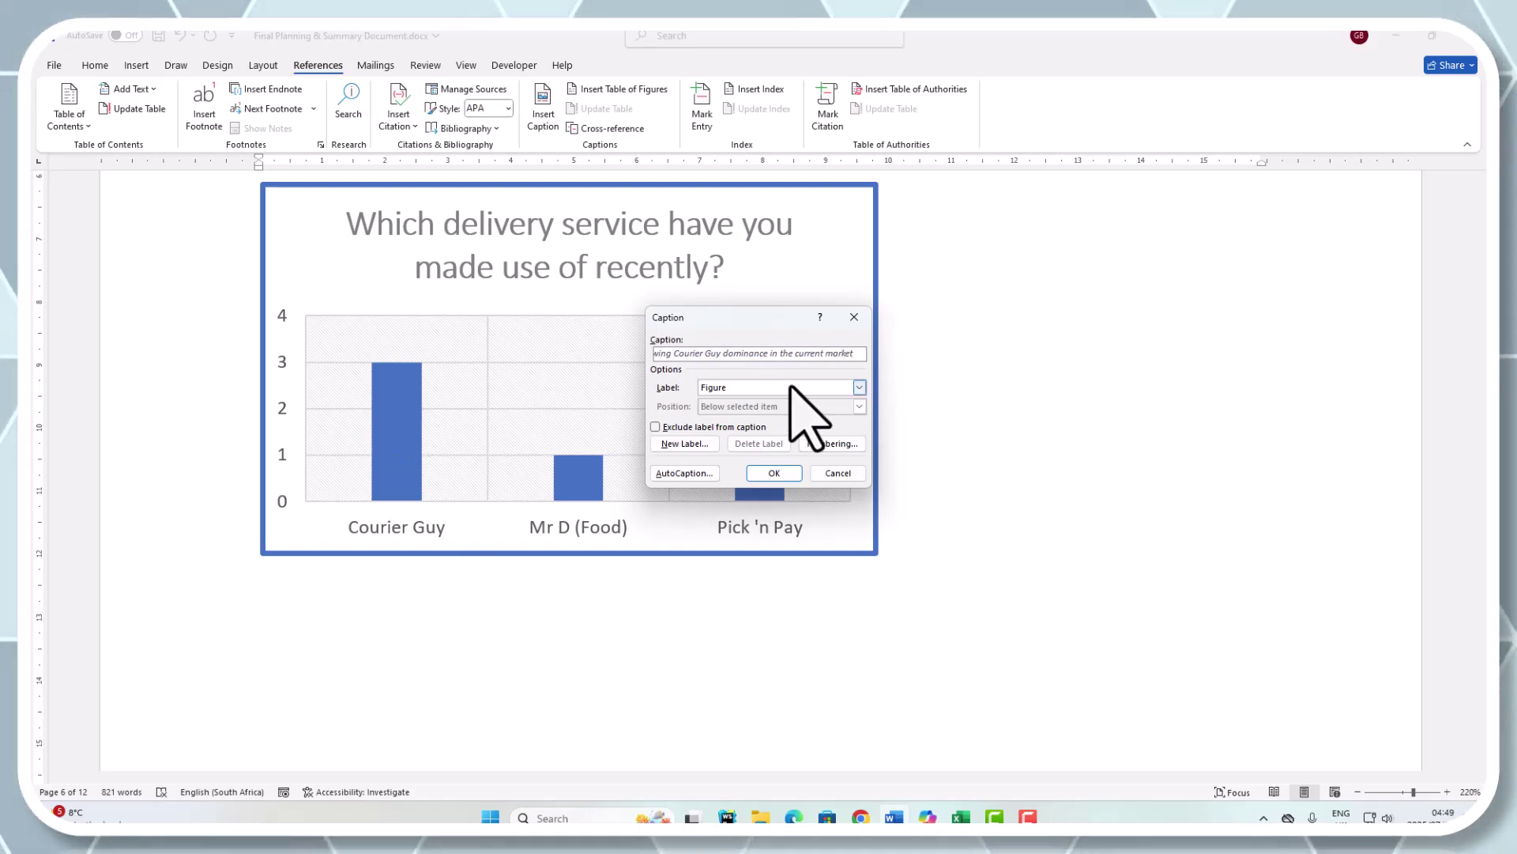
pyautogui.click(778, 472)
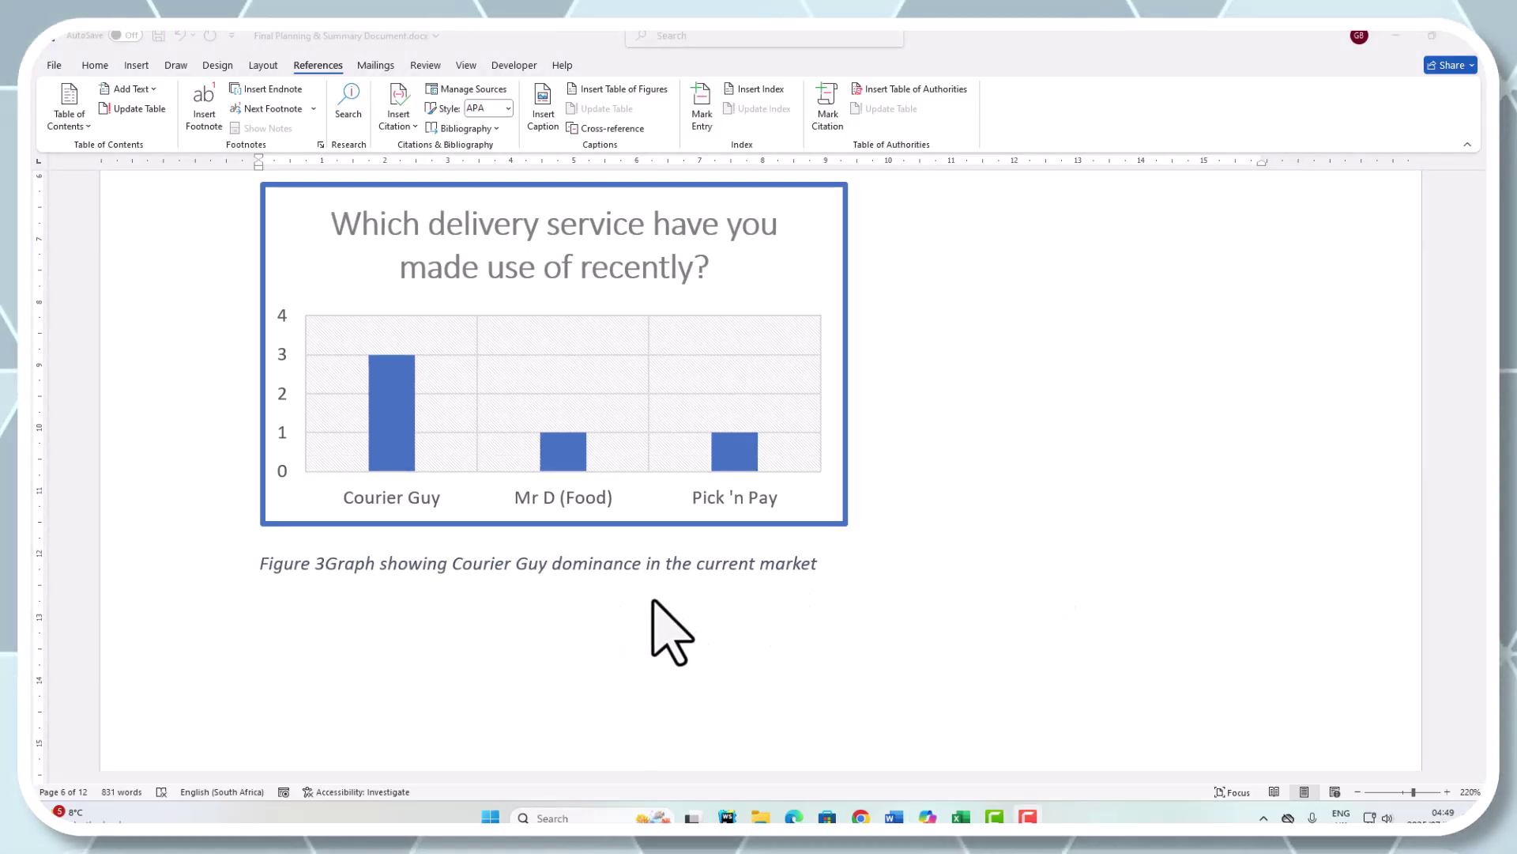
pyautogui.scroll(3, 670, 633)
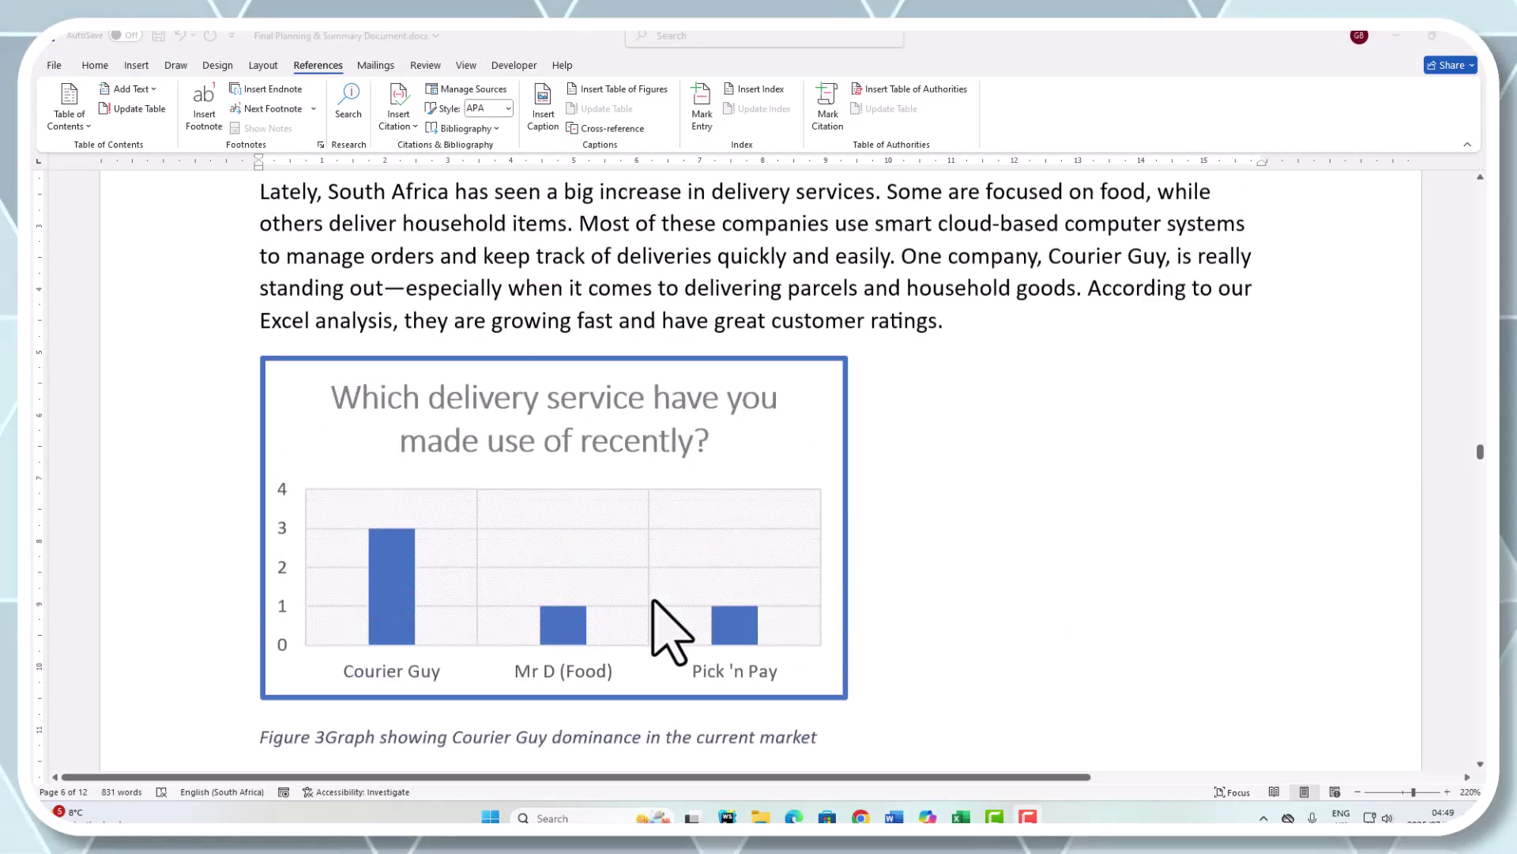
pyautogui.scroll(-3, 670, 633)
pyautogui.scroll(2, 671, 632)
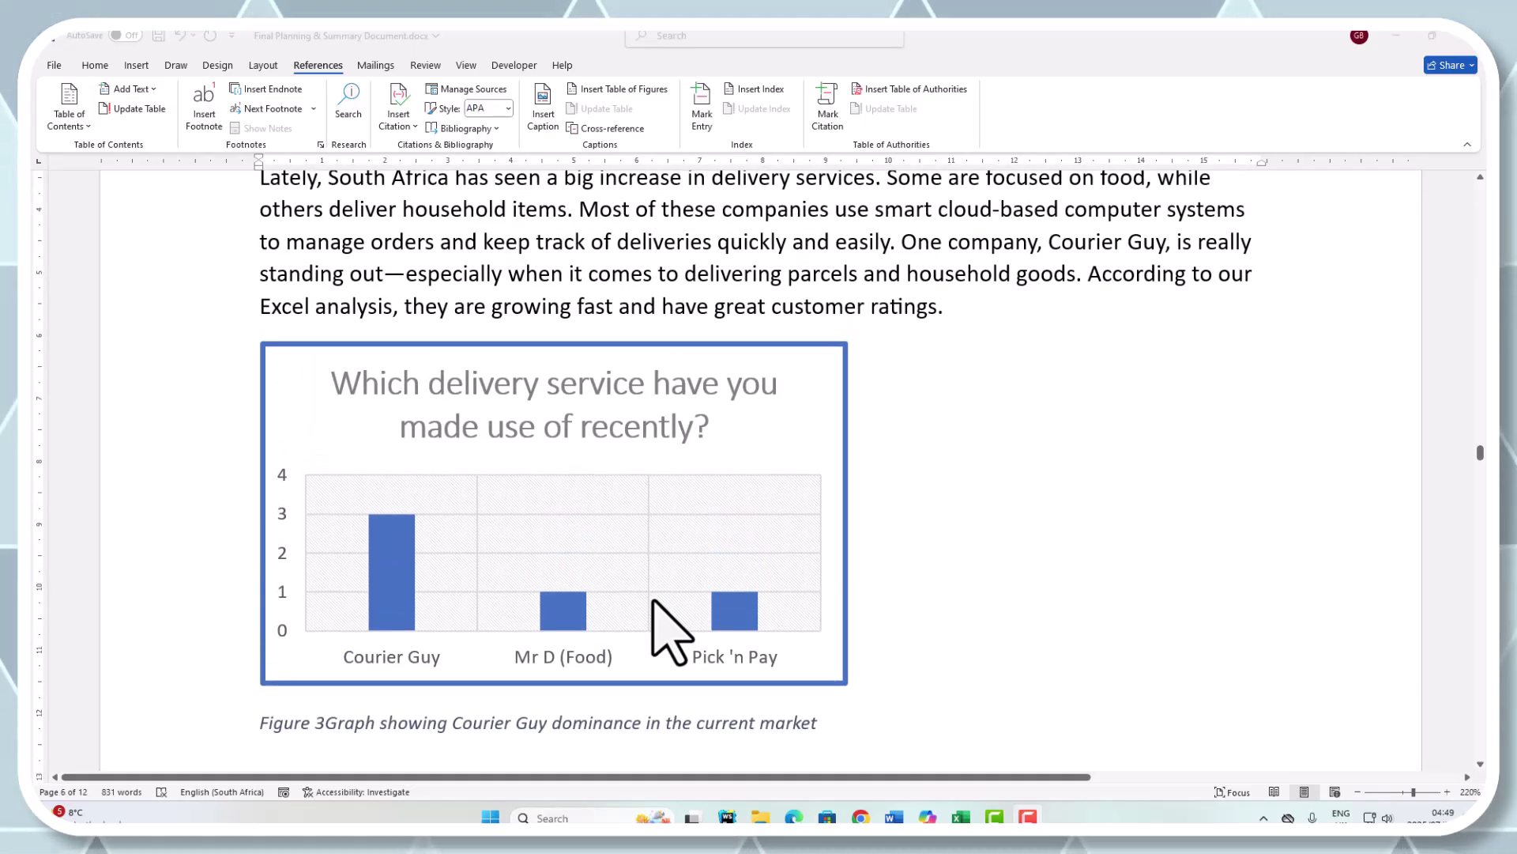
pyautogui.scroll(-1, 670, 632)
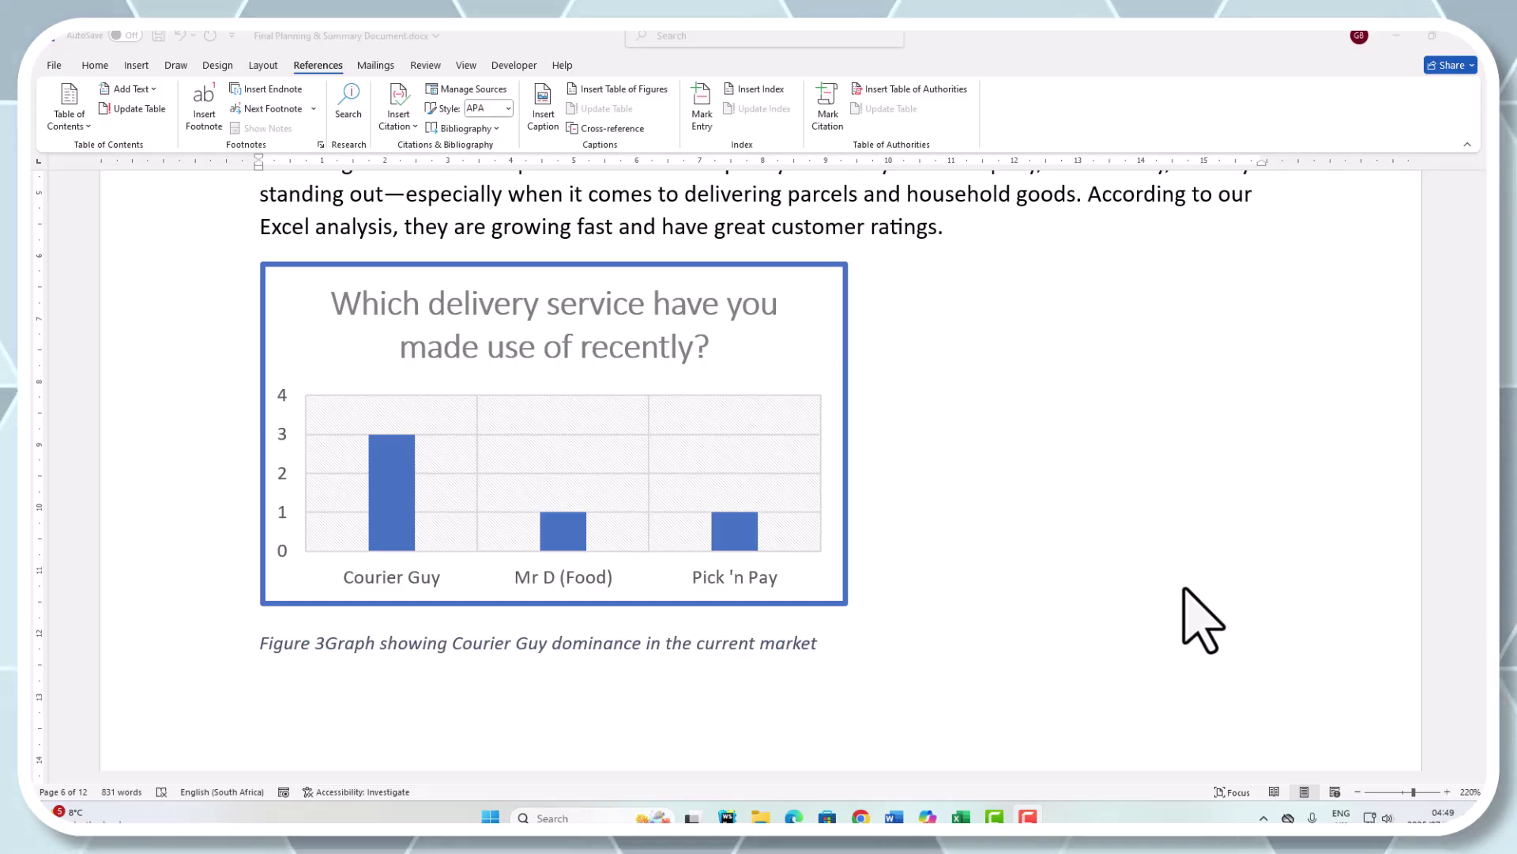
pyautogui.scroll(-5, 977, 610)
pyautogui.scroll(12, 978, 611)
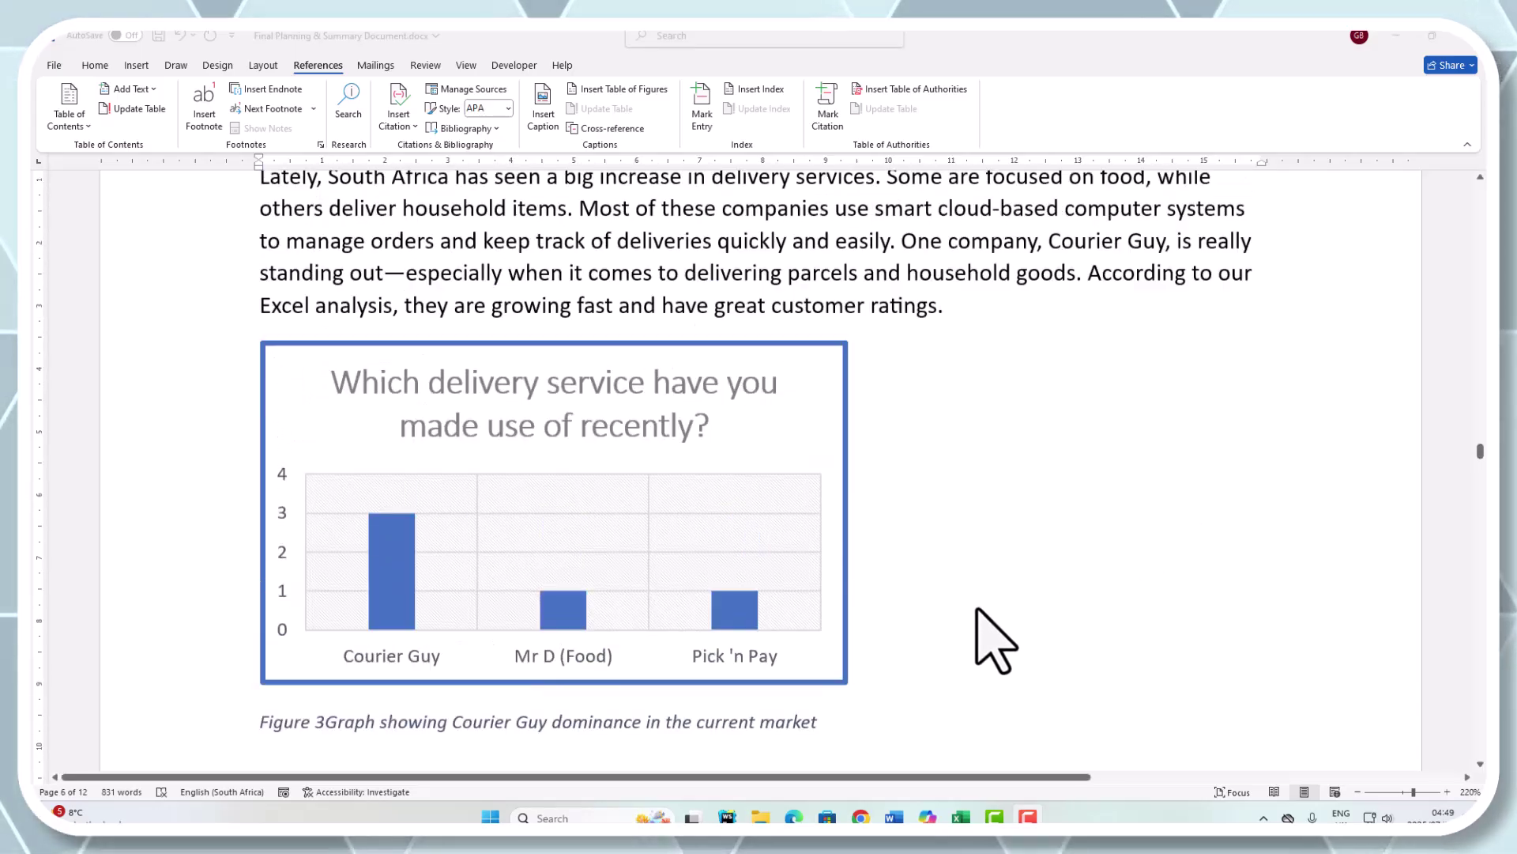
pyautogui.scroll(-7, 980, 617)
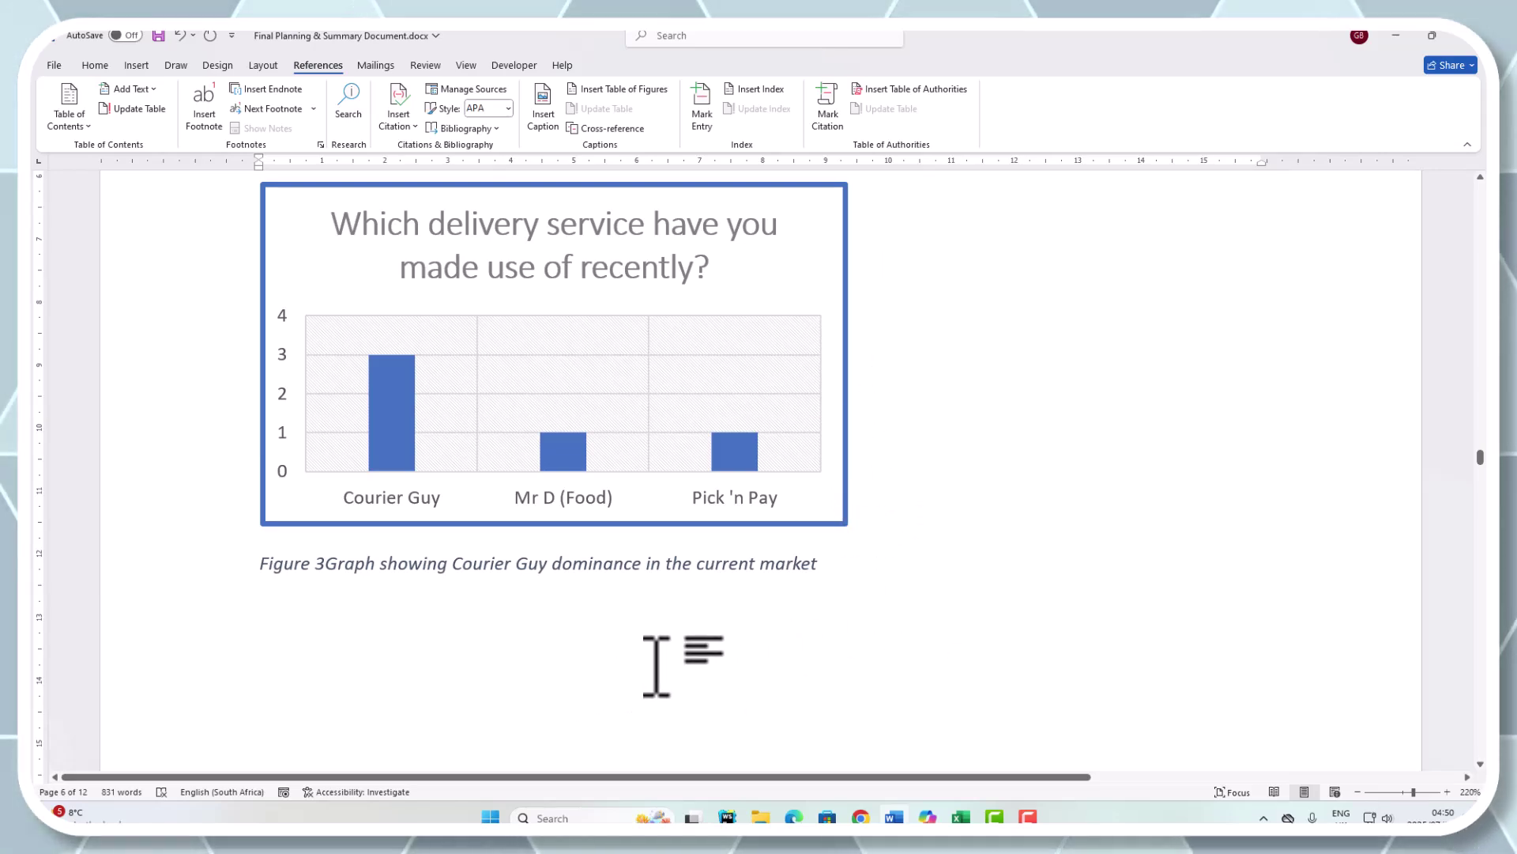
# Step: Paste the Analysis company-count table and drag it into place to the right of the chart
pyautogui.scroll(-5, 654, 664)
pyautogui.hotkey('ctrl', 'v')
pyautogui.click(496, 554)
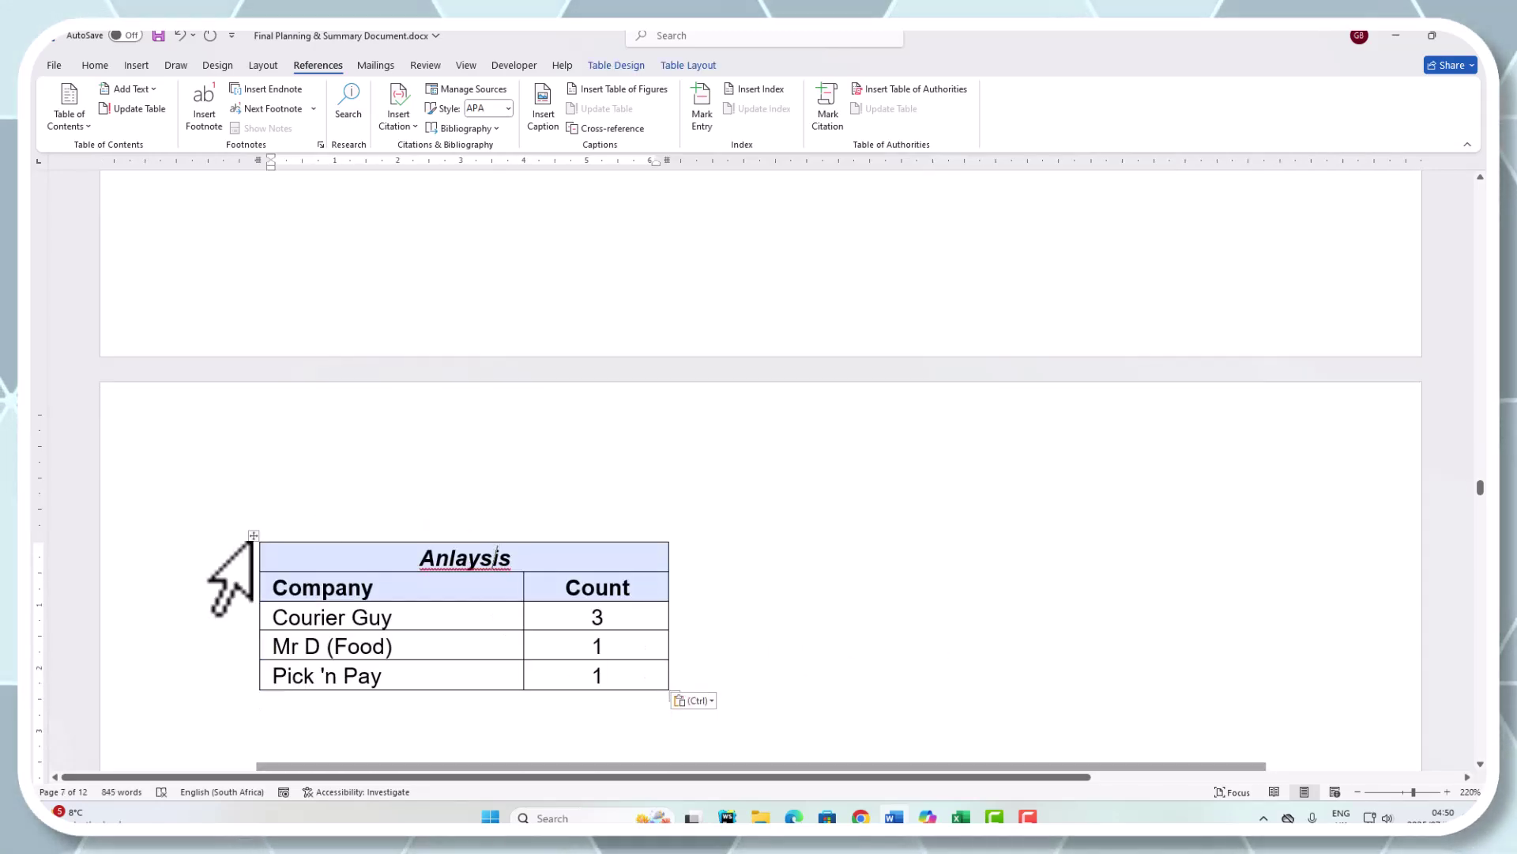
pyautogui.moveTo(253, 535); pyautogui.dragTo(656, 199)
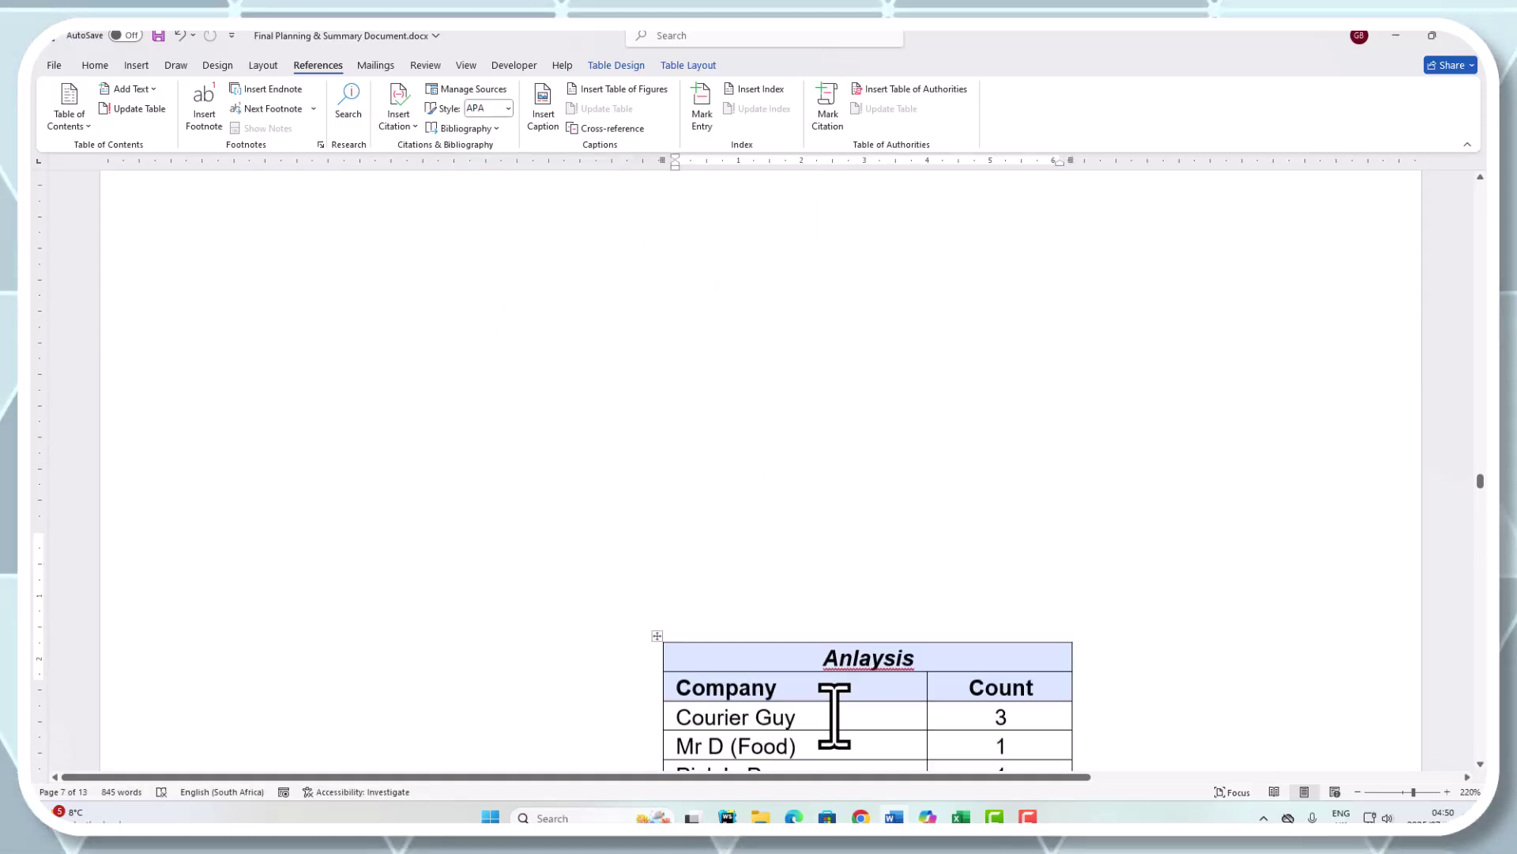
pyautogui.scroll(1, 1059, 546)
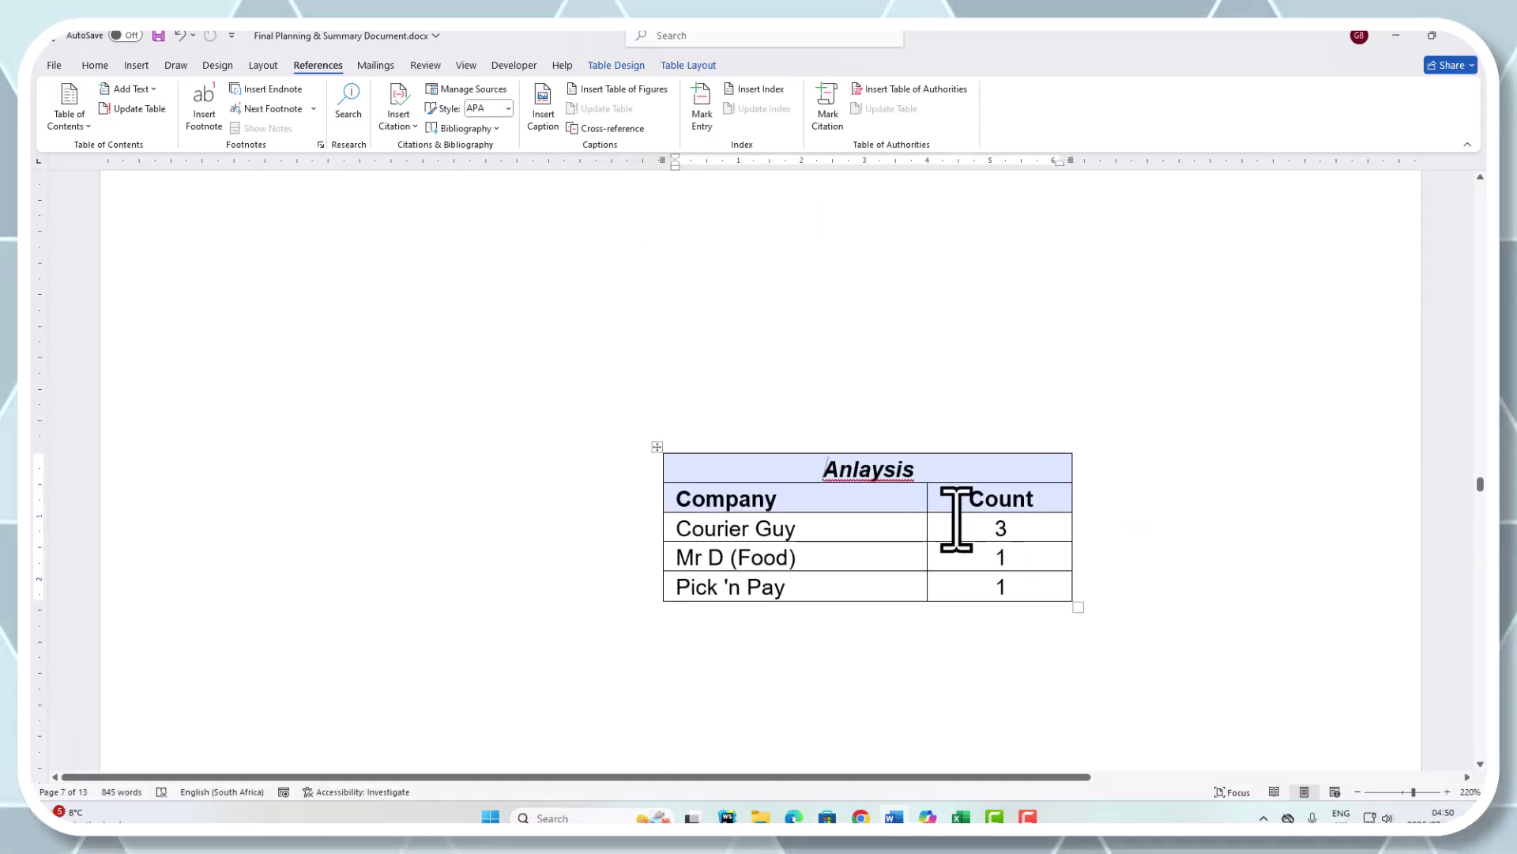
pyautogui.moveTo(657, 446); pyautogui.dragTo(749, 332)
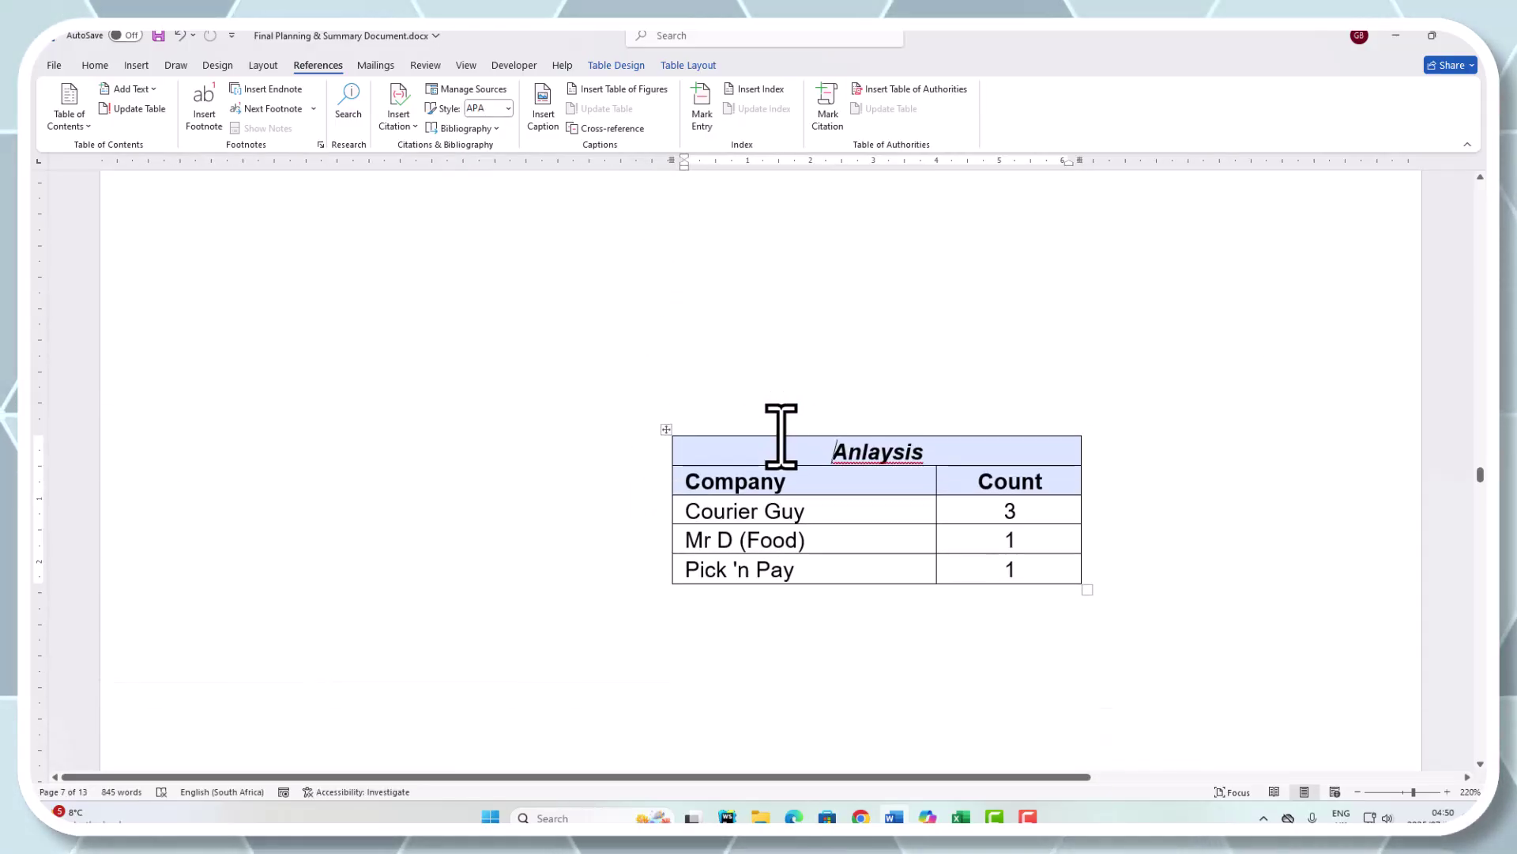
pyautogui.click(94, 65)
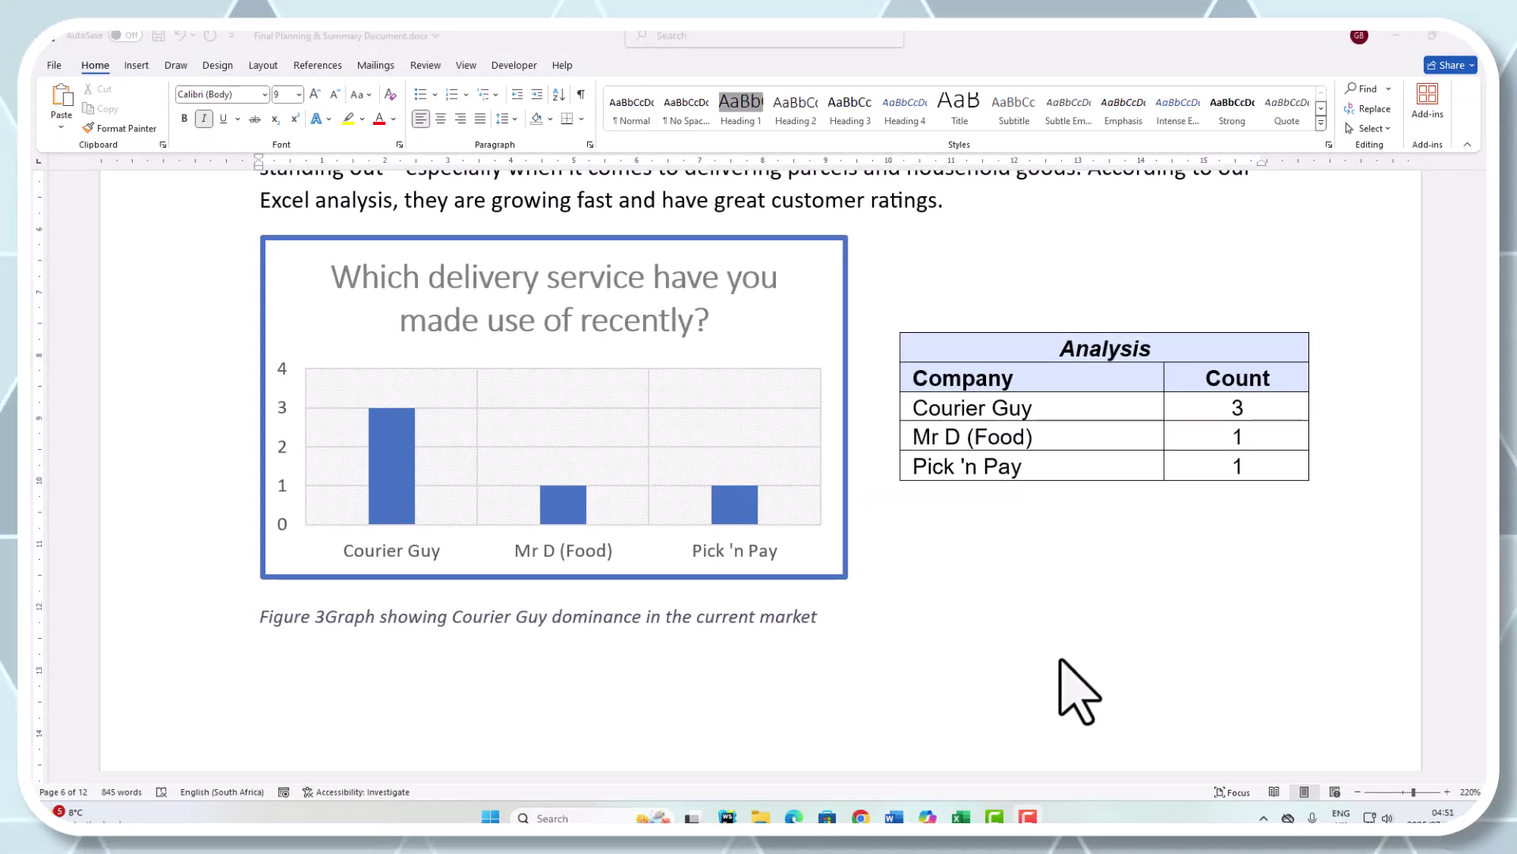
# Step: Delete the blank paragraph under the Figure 3 caption so the Bibliography moves up, then review
pyautogui.scroll(-1, 1059, 683)
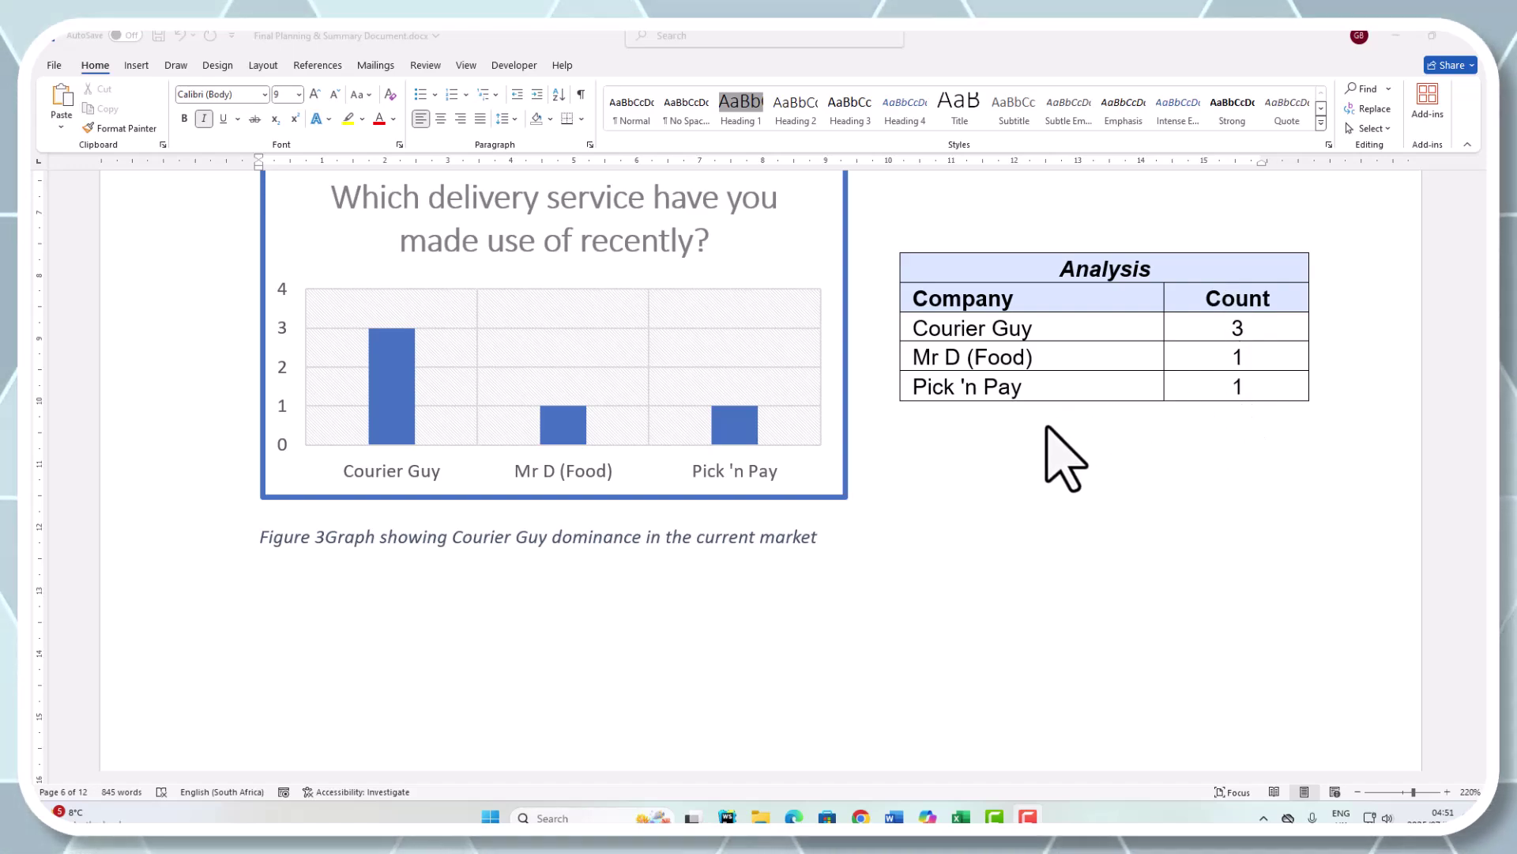
pyautogui.click(771, 603)
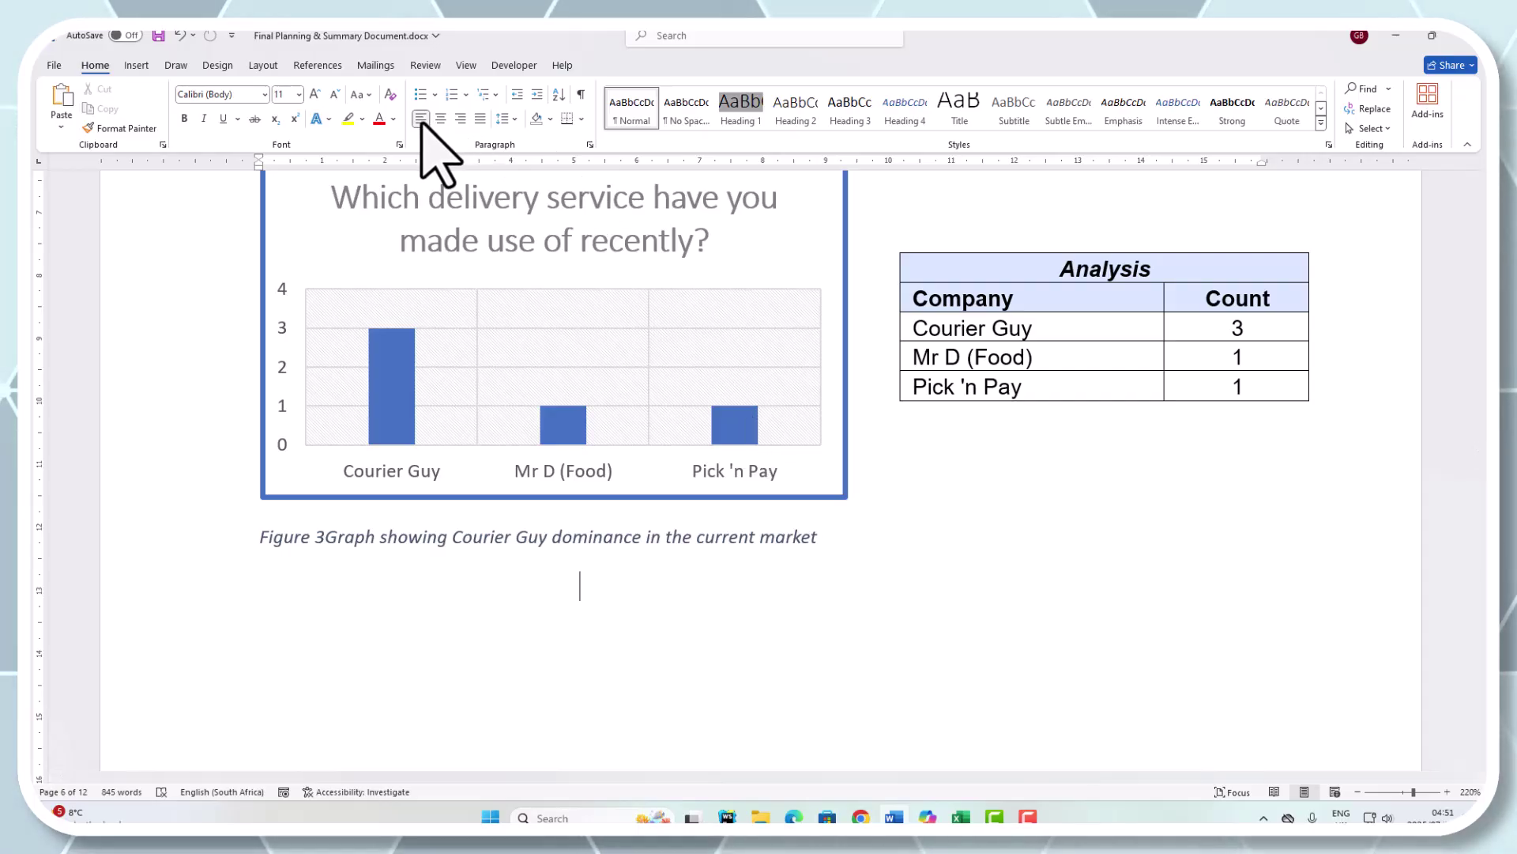
pyautogui.press('Delete')
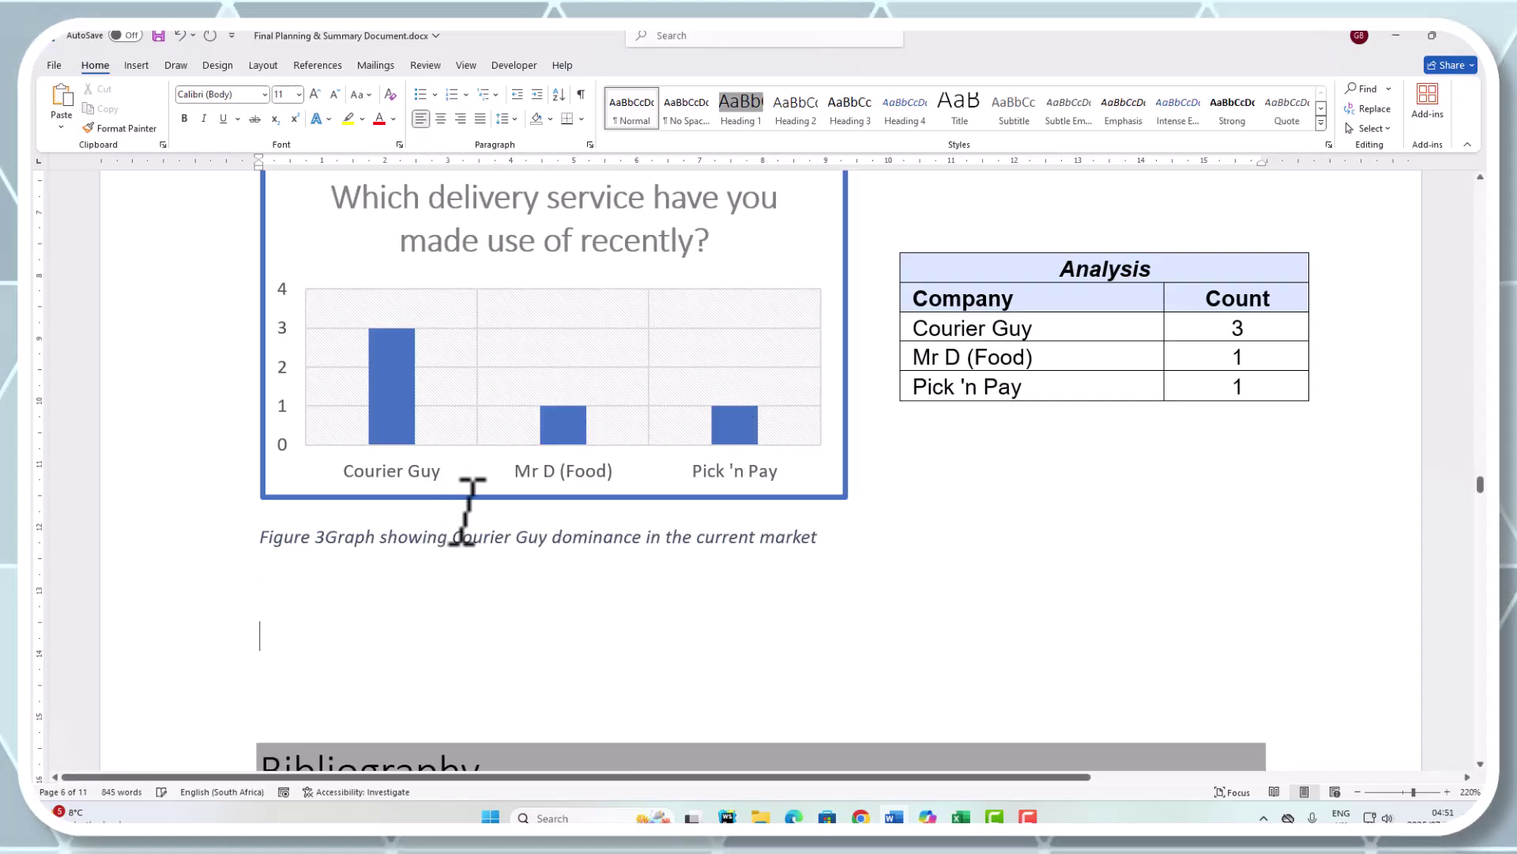
pyautogui.scroll(6, 446, 510)
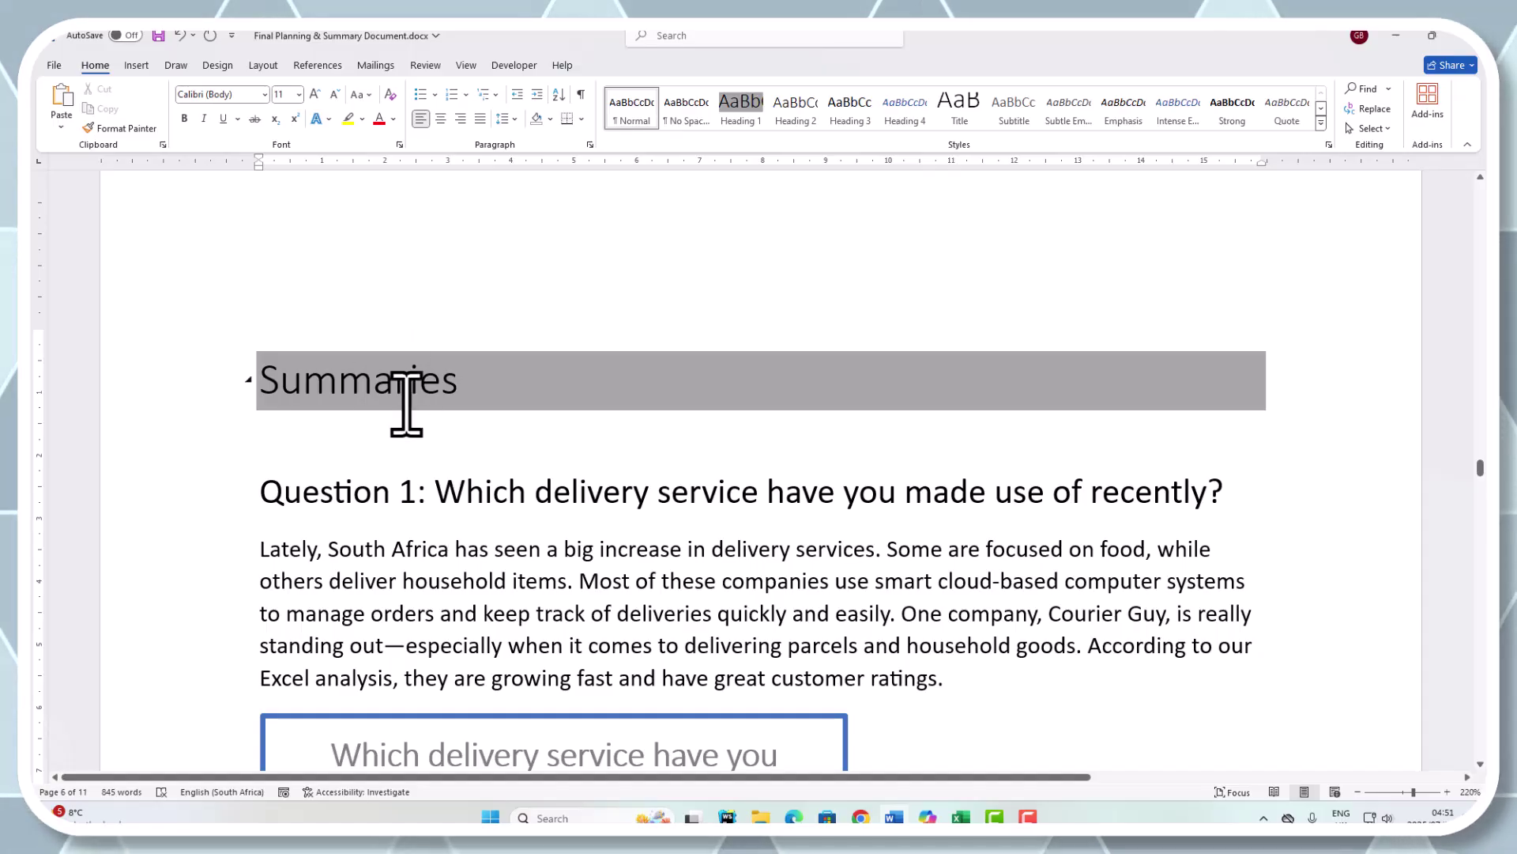
pyautogui.scroll(-2, 389, 426)
pyautogui.scroll(-2, 387, 425)
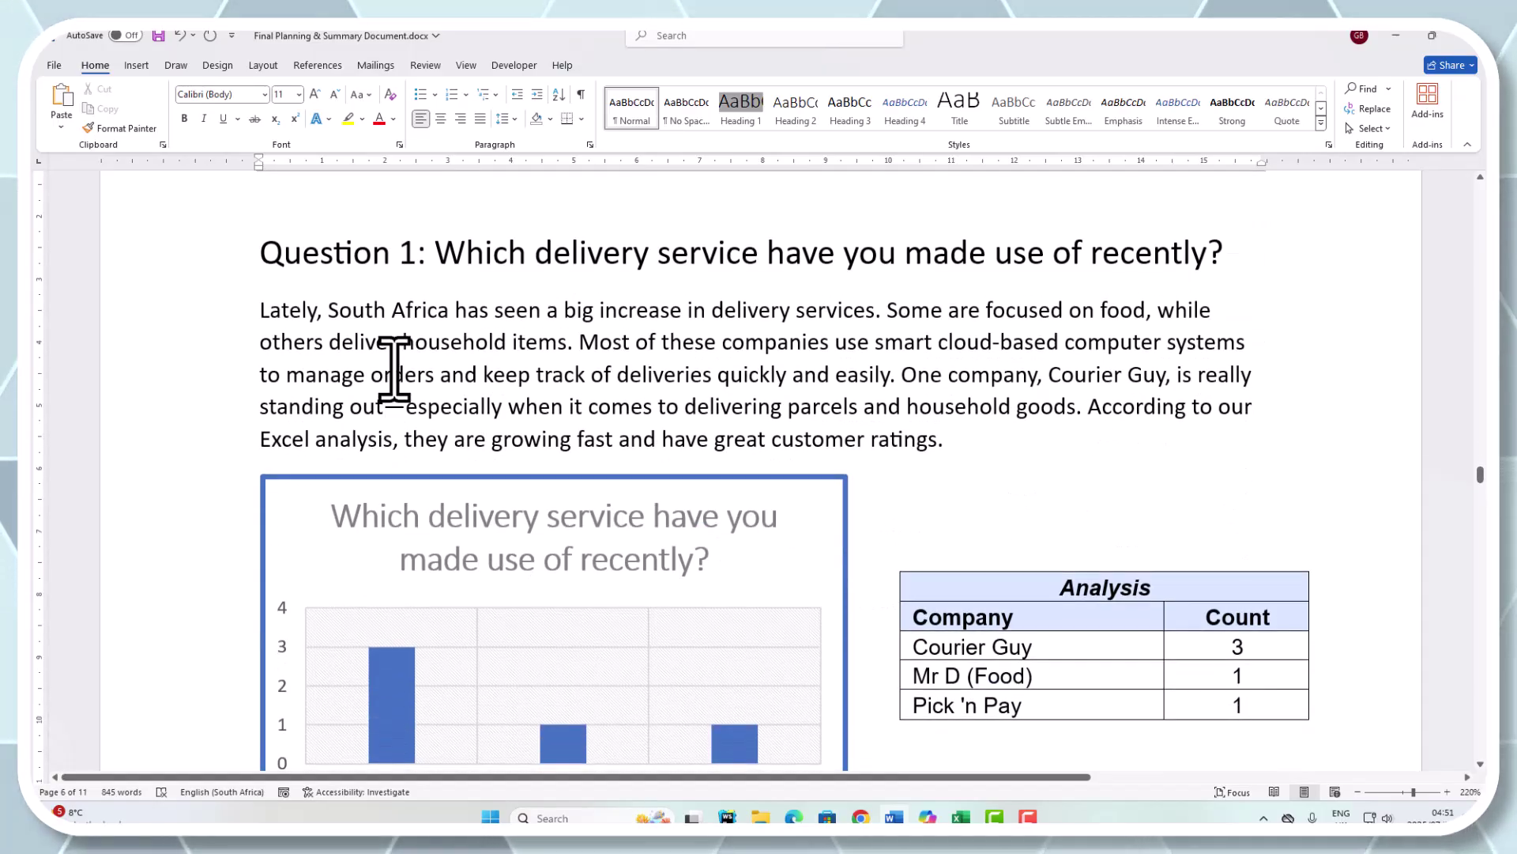
pyautogui.scroll(-3, 407, 434)
pyautogui.scroll(-3, 408, 432)
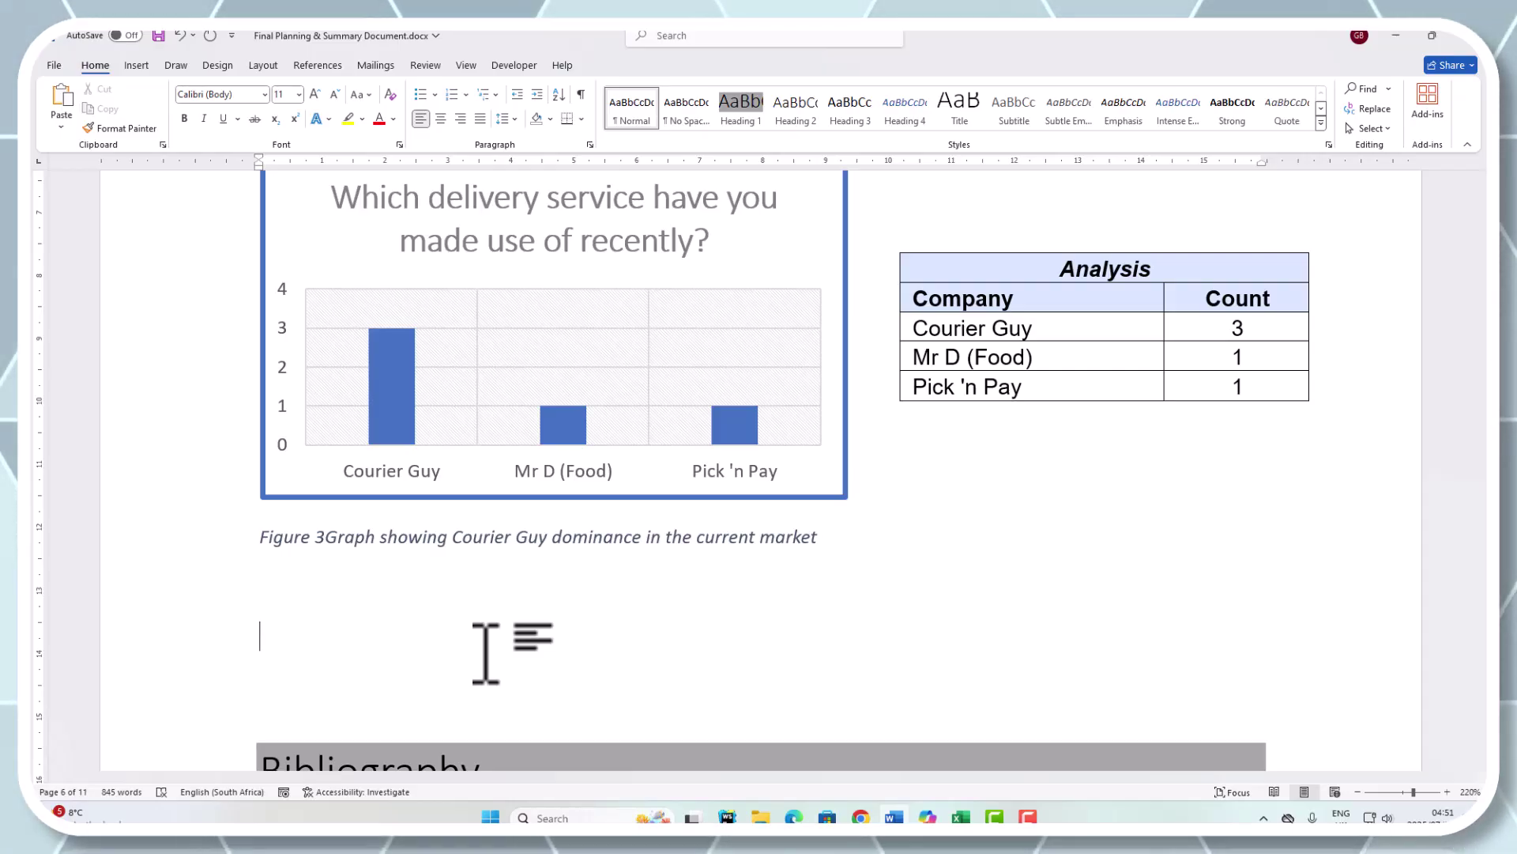
pyautogui.scroll(3, 486, 652)
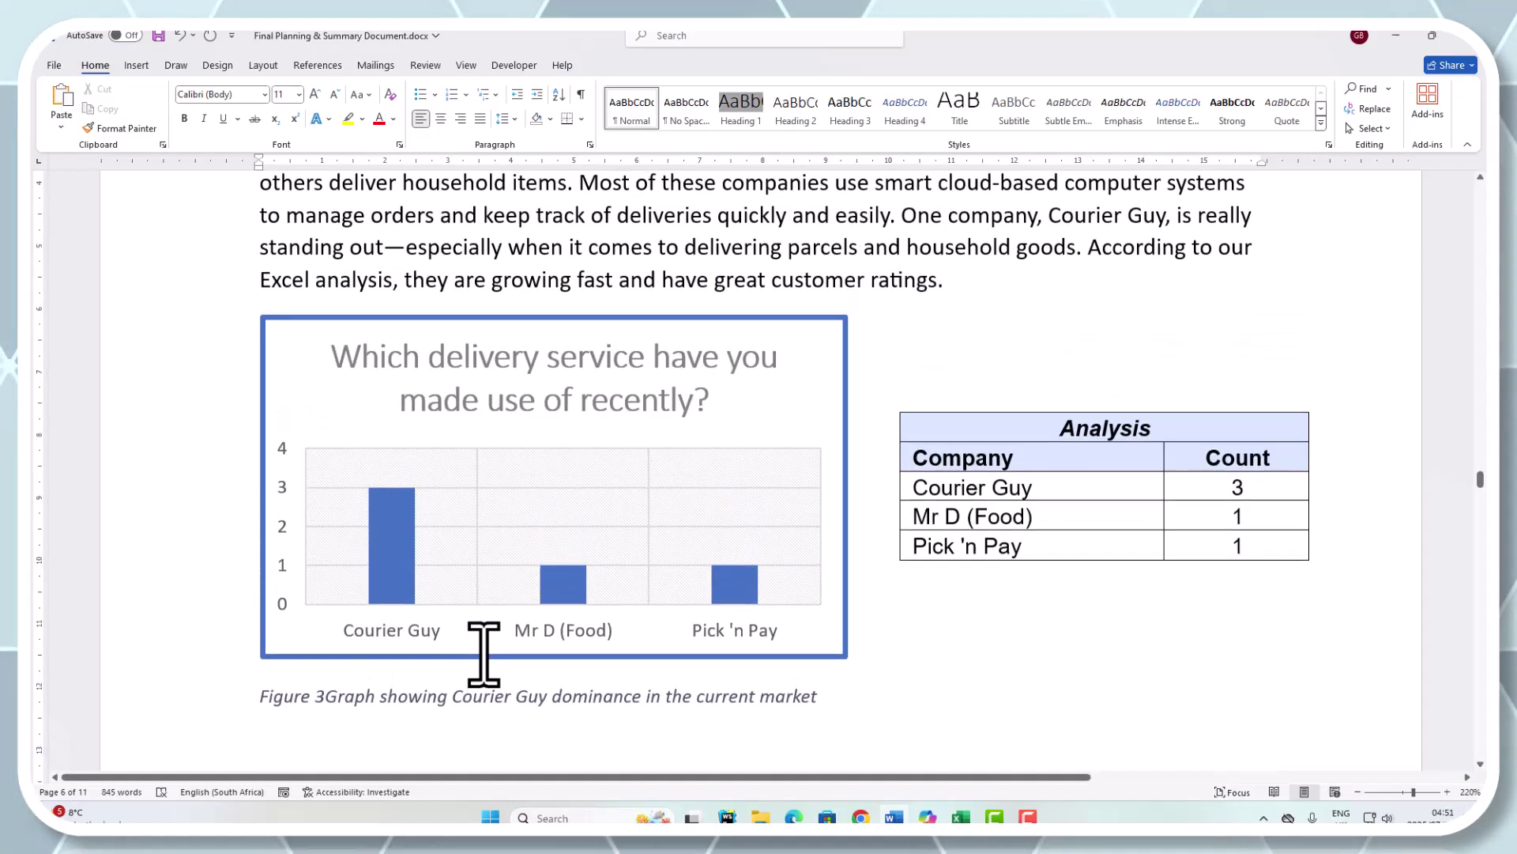
pyautogui.scroll(5, 484, 652)
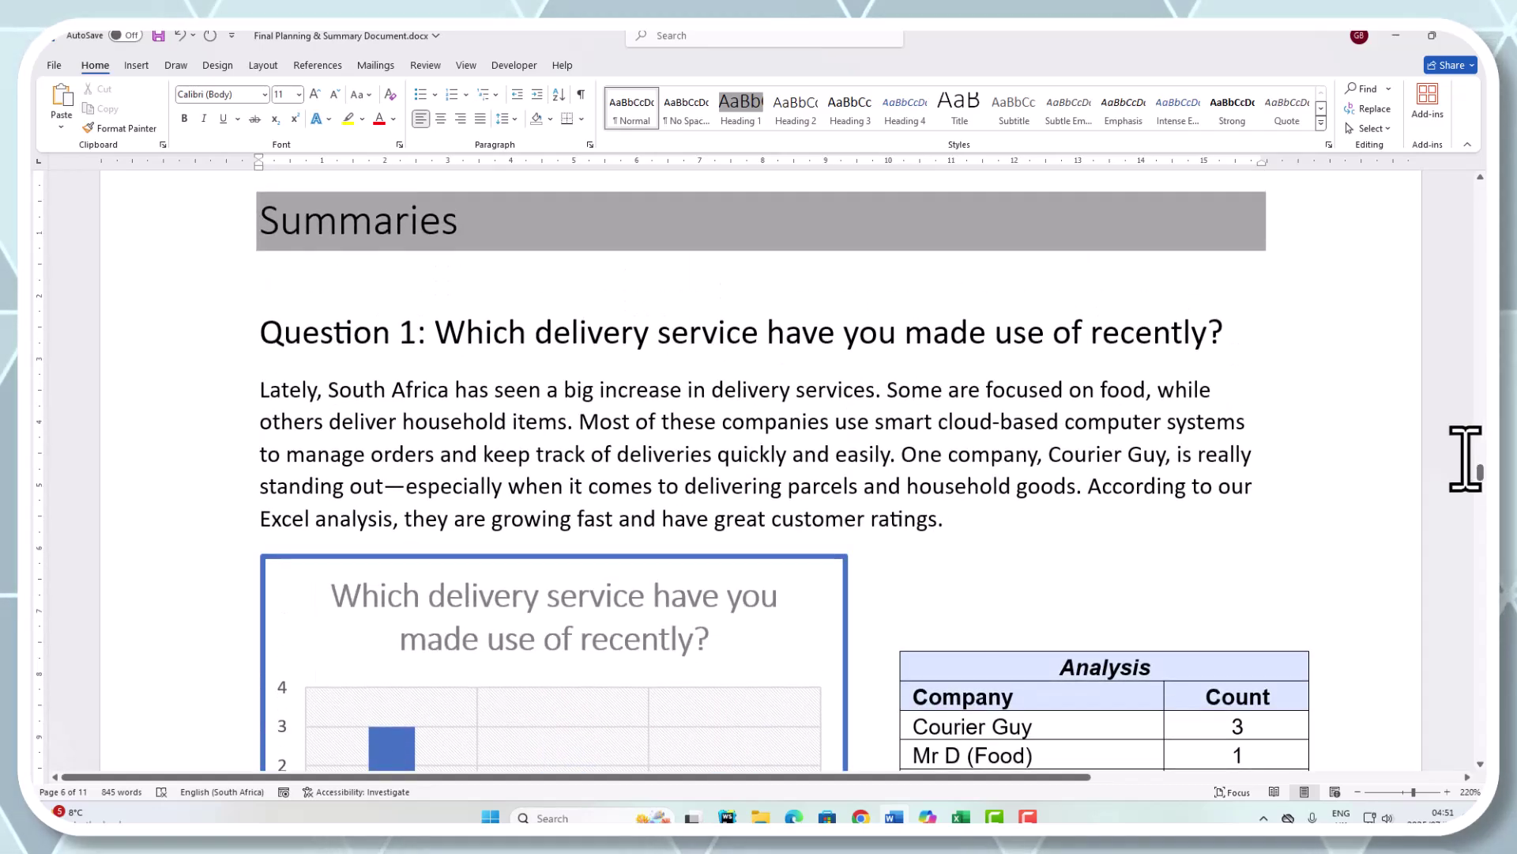
pyautogui.moveTo(1483, 474); pyautogui.dragTo(1481, 583)
pyautogui.moveTo(1035, 777); pyautogui.dragTo(1363, 786)
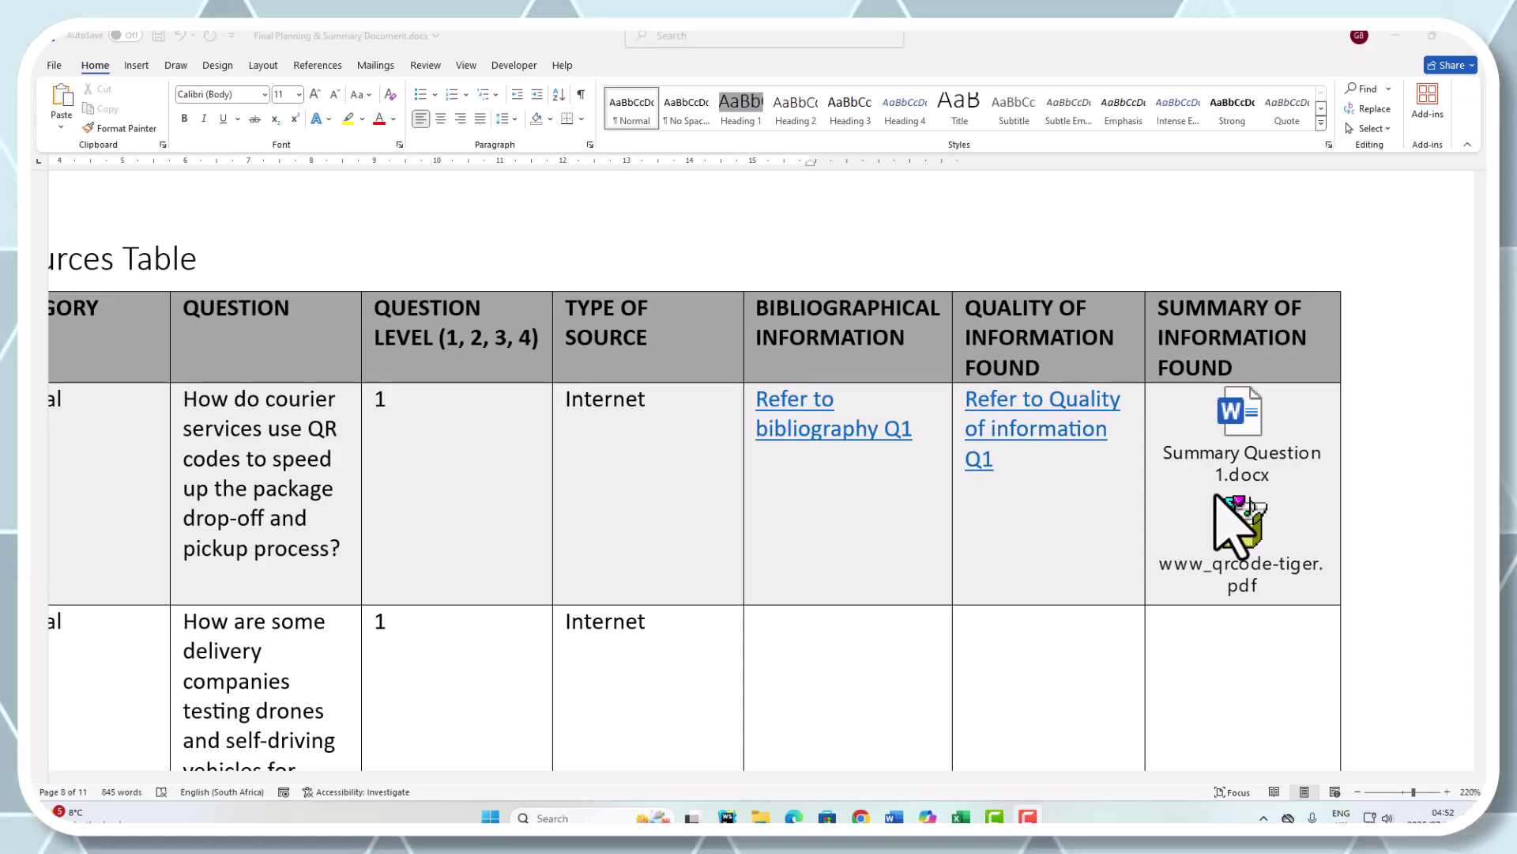
pyautogui.scroll(15, 1215, 495)
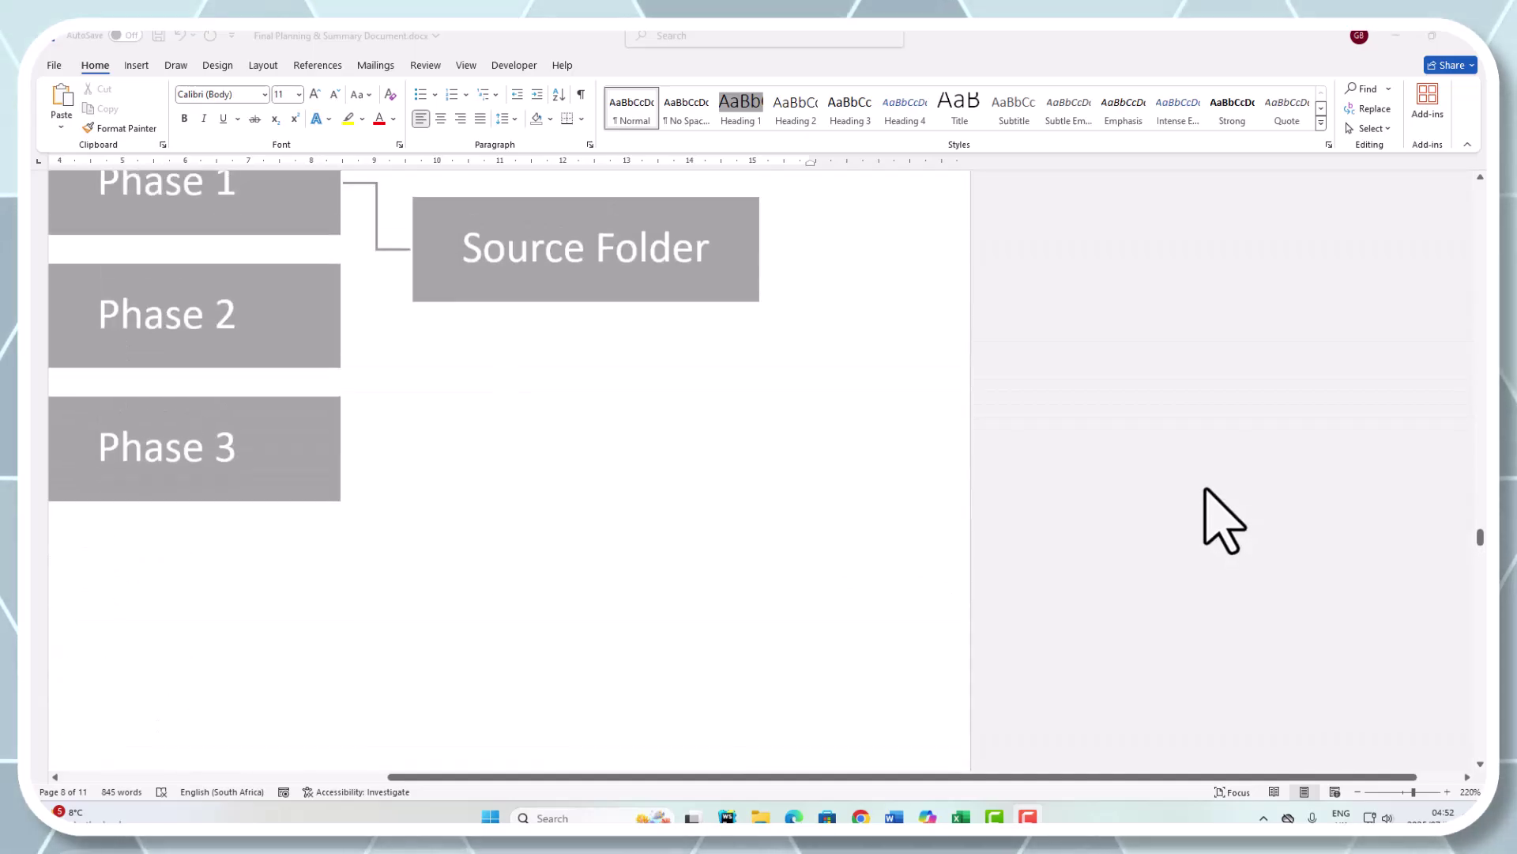
pyautogui.scroll(10, 1214, 520)
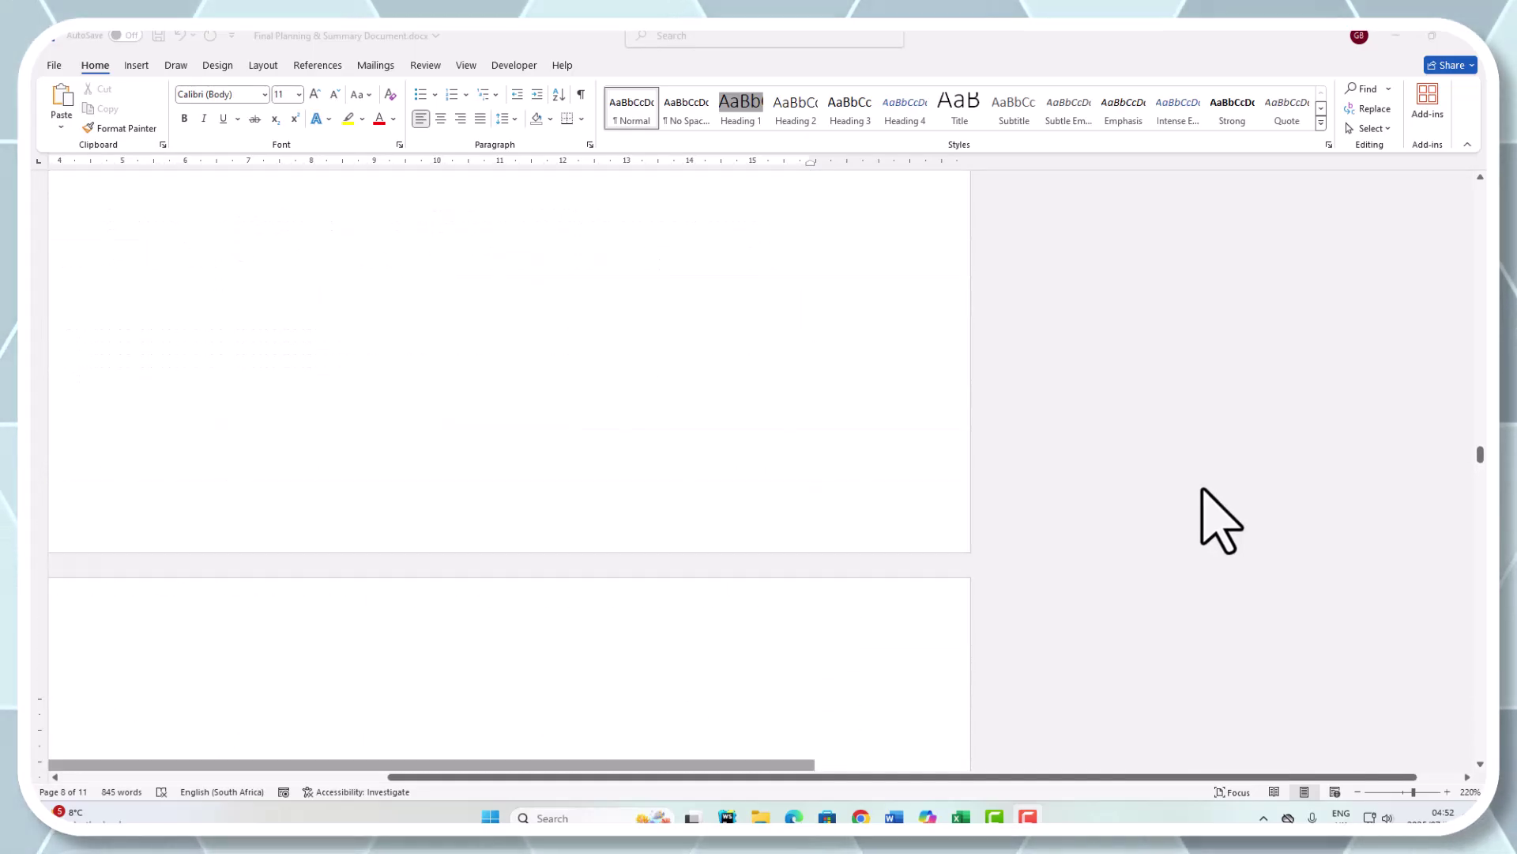
pyautogui.scroll(-5, 1205, 498)
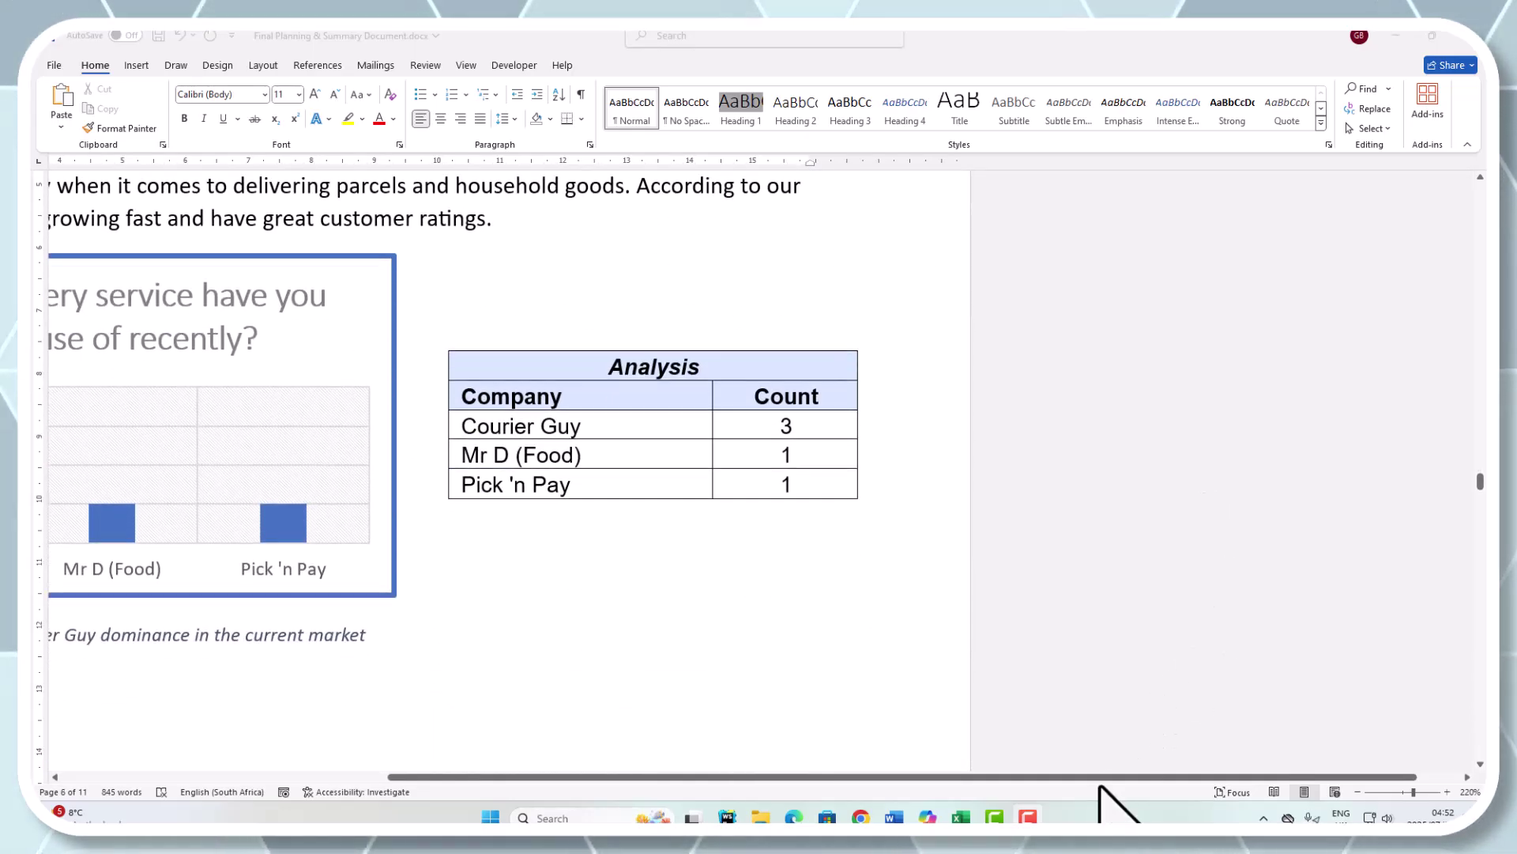
pyautogui.moveTo(1098, 778); pyautogui.dragTo(715, 776)
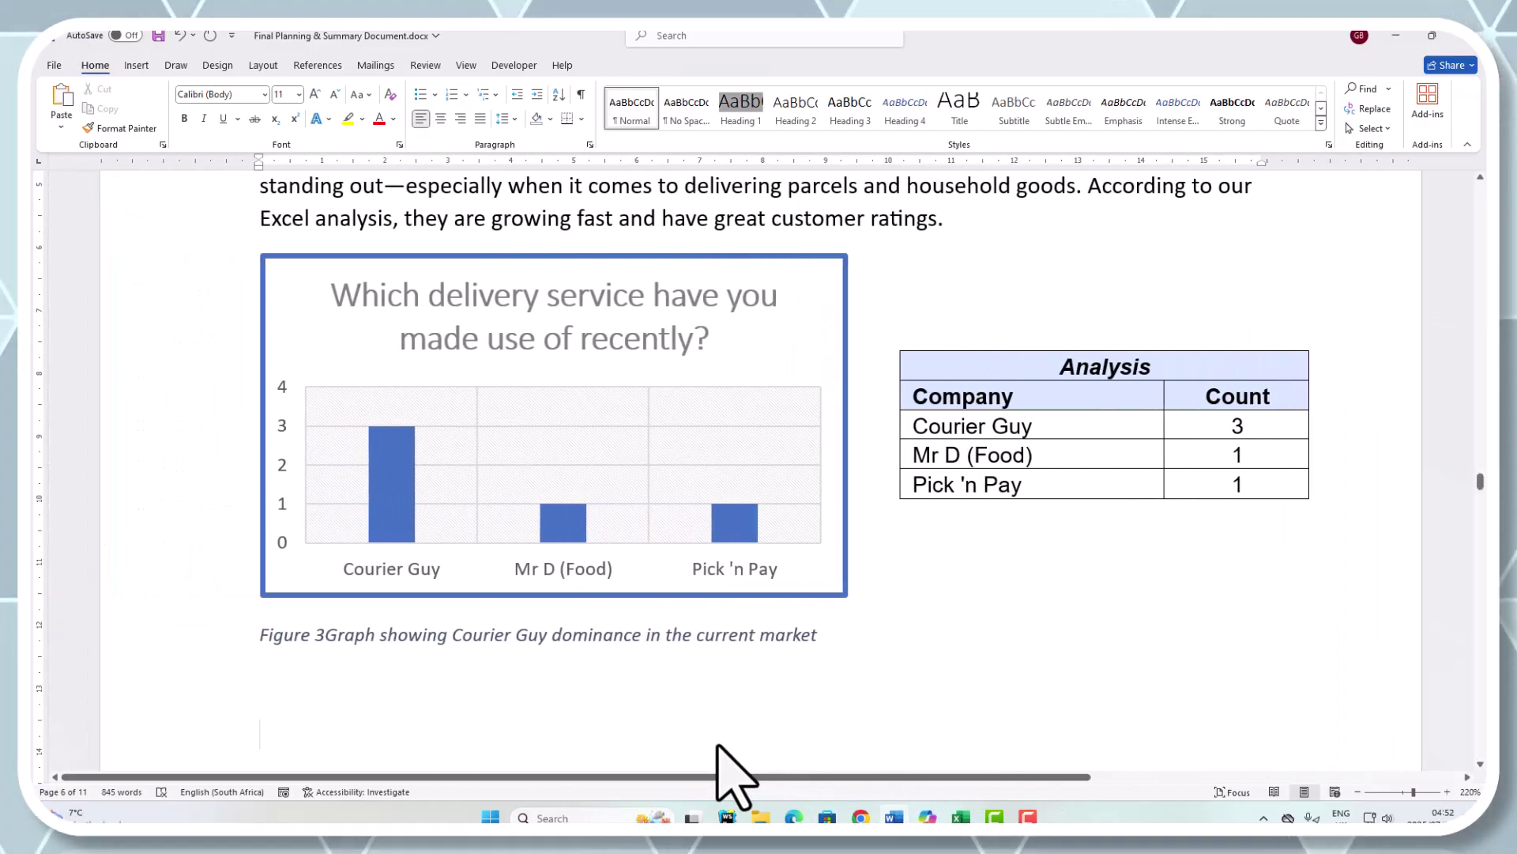
pyautogui.scroll(3, 494, 486)
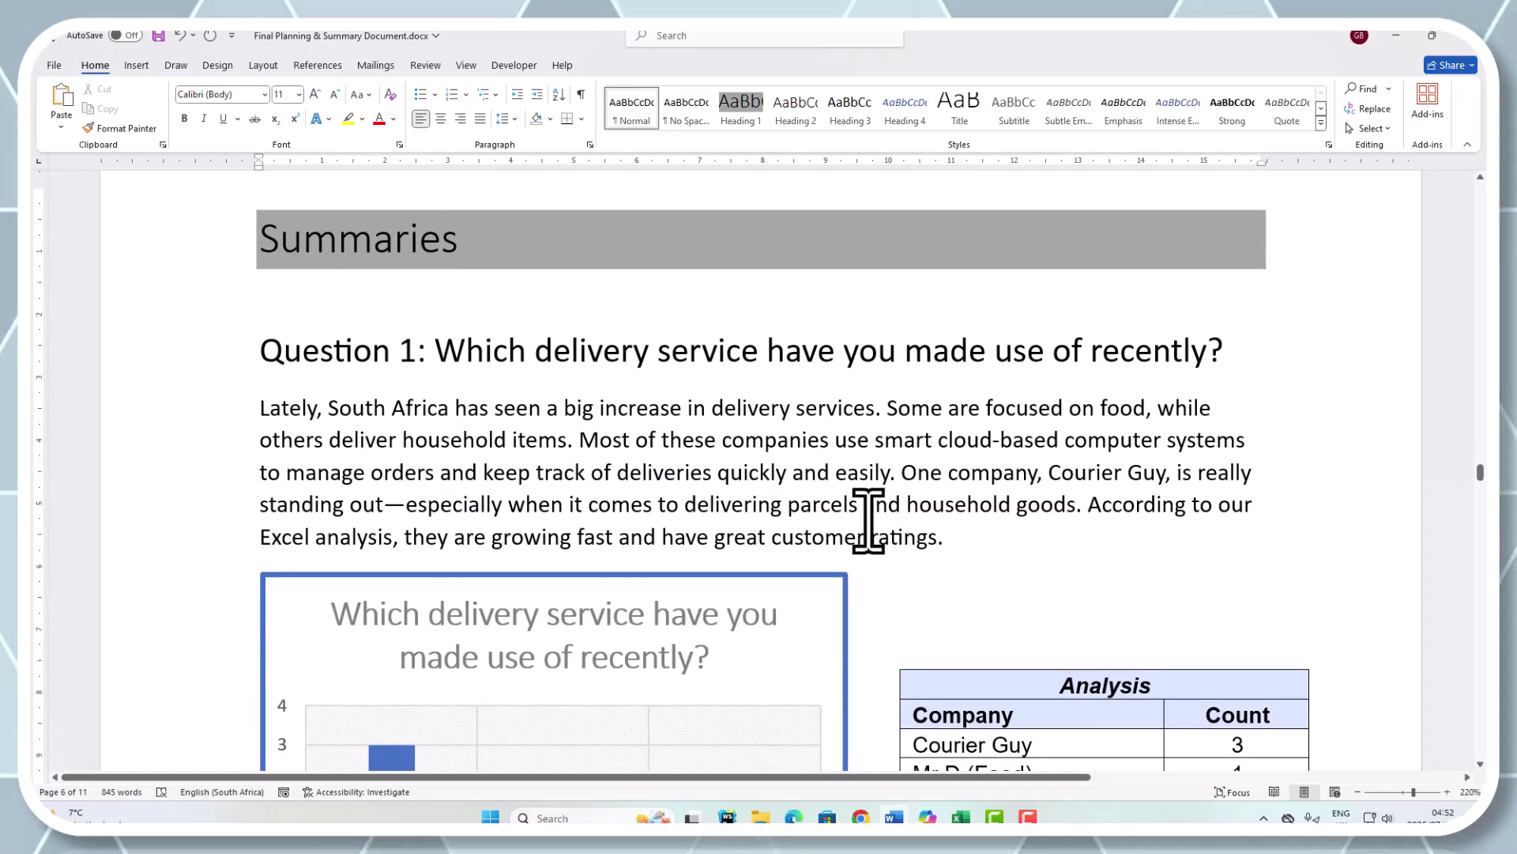
pyautogui.scroll(-3, 867, 514)
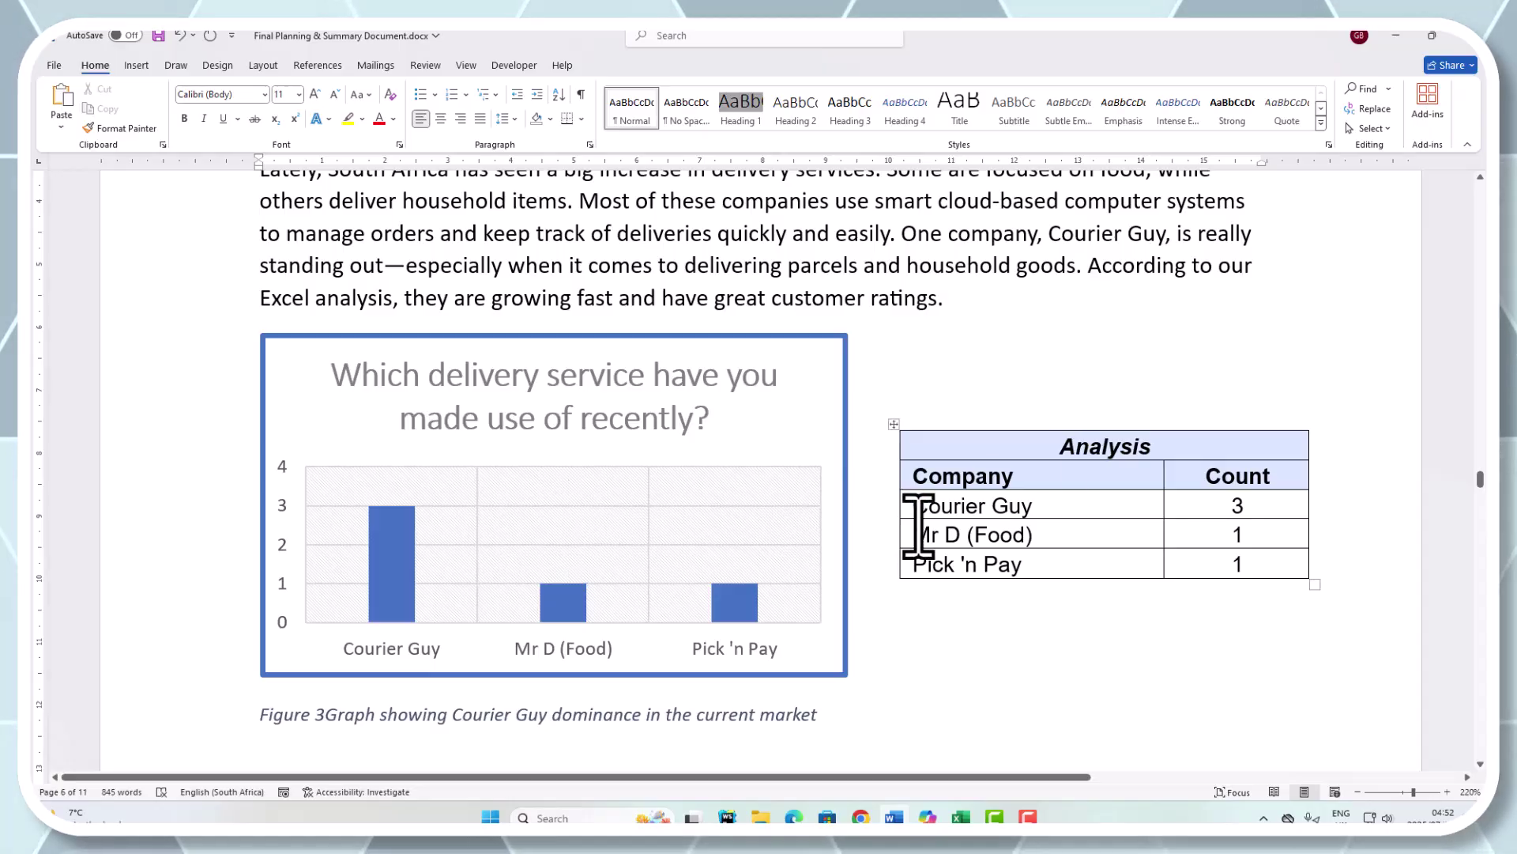
pyautogui.scroll(2, 712, 407)
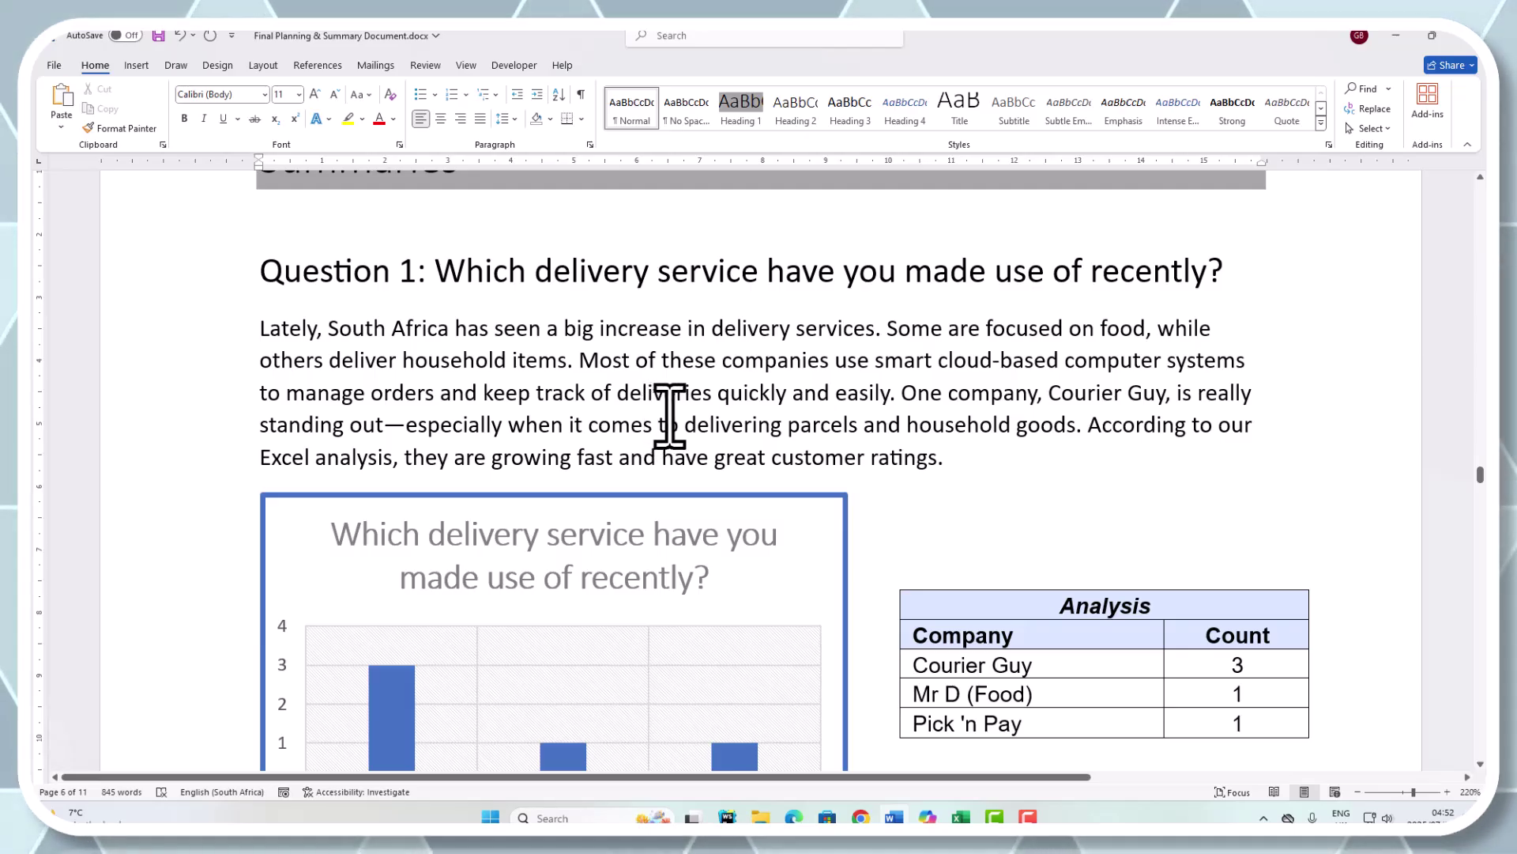
pyautogui.scroll(-3, 672, 416)
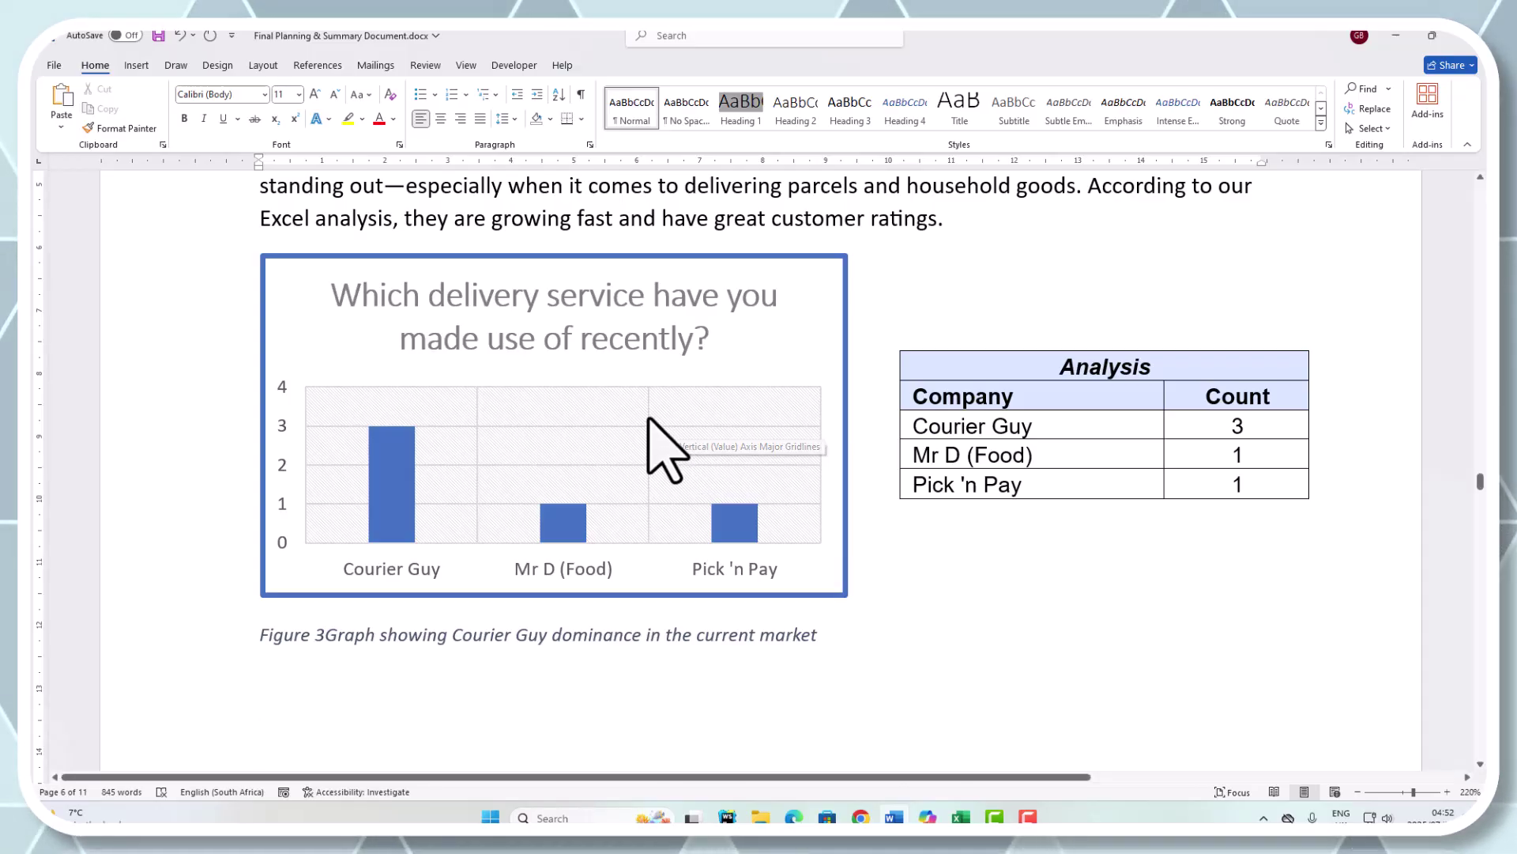
pyautogui.scroll(3, 695, 440)
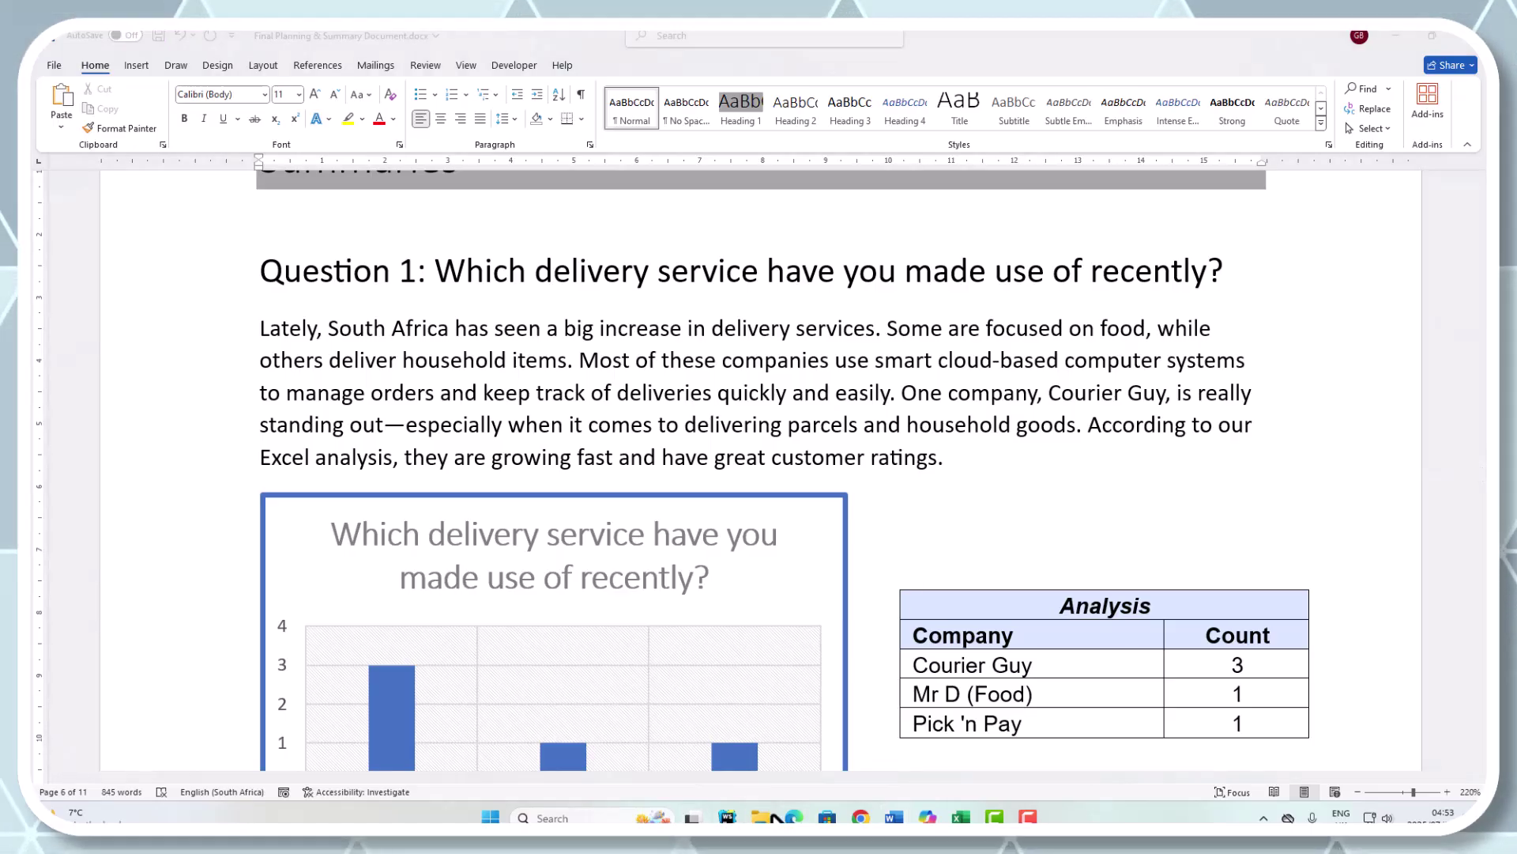
# Step: Open File Explorer, lower its window, and navigate through Phase 1 into the Phase 2 folder
pyautogui.click(764, 816)
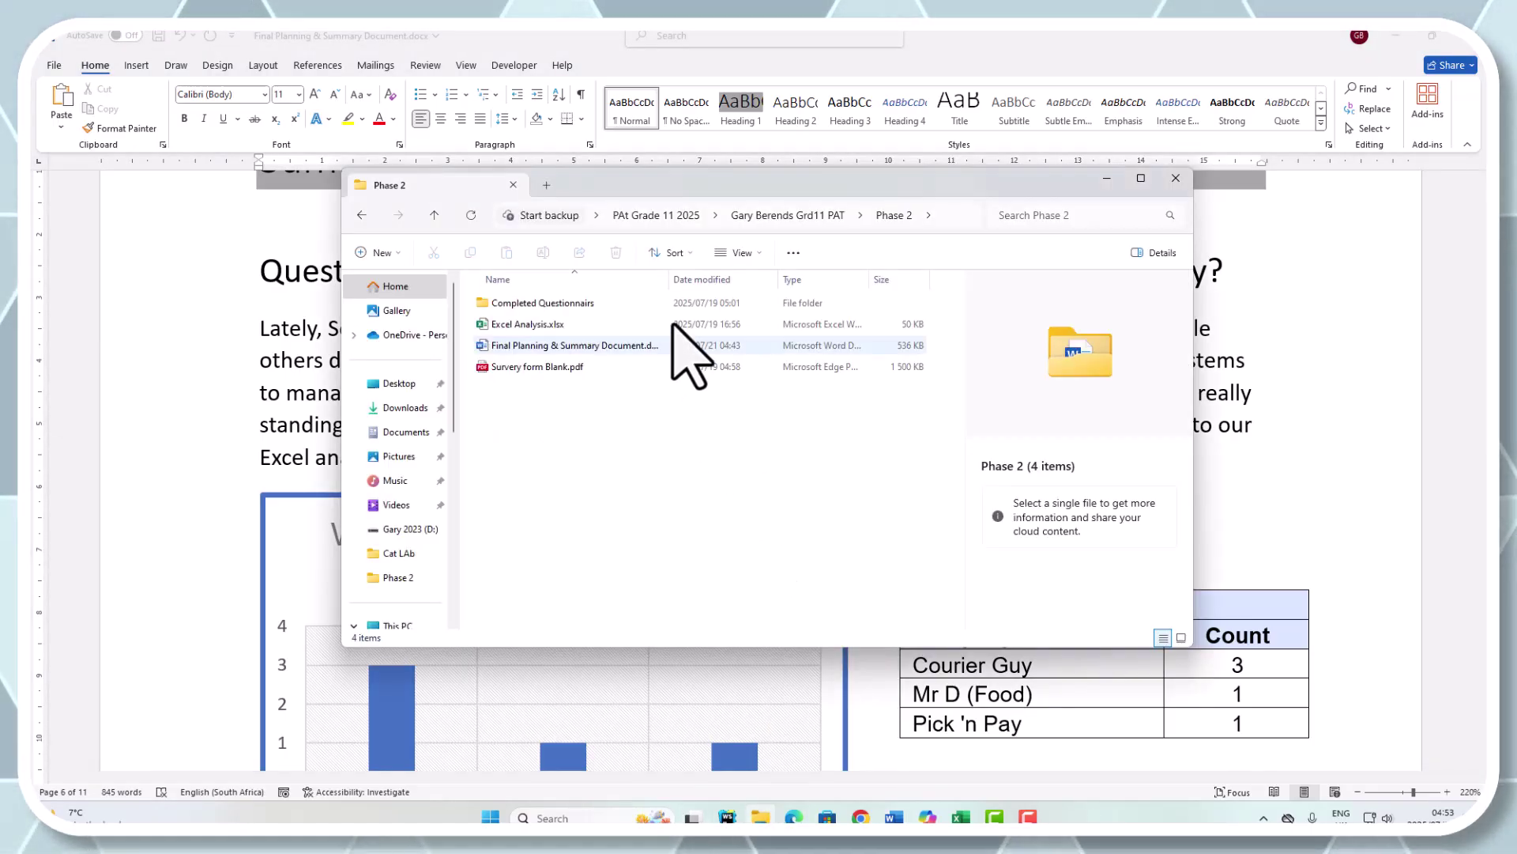
pyautogui.moveTo(644, 184); pyautogui.dragTo(638, 365)
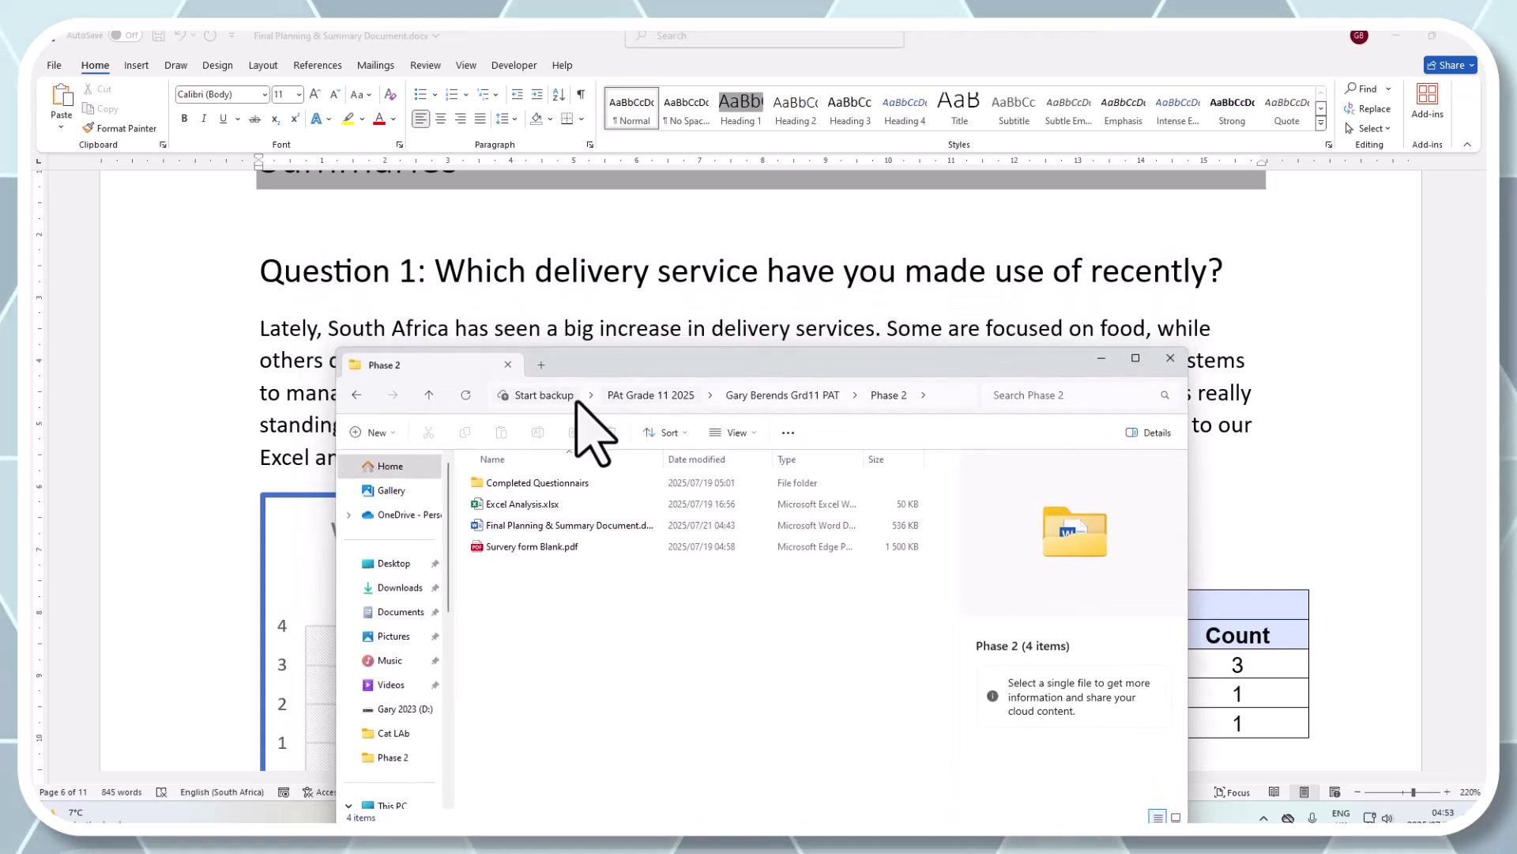
pyautogui.click(429, 395)
pyautogui.click(479, 482)
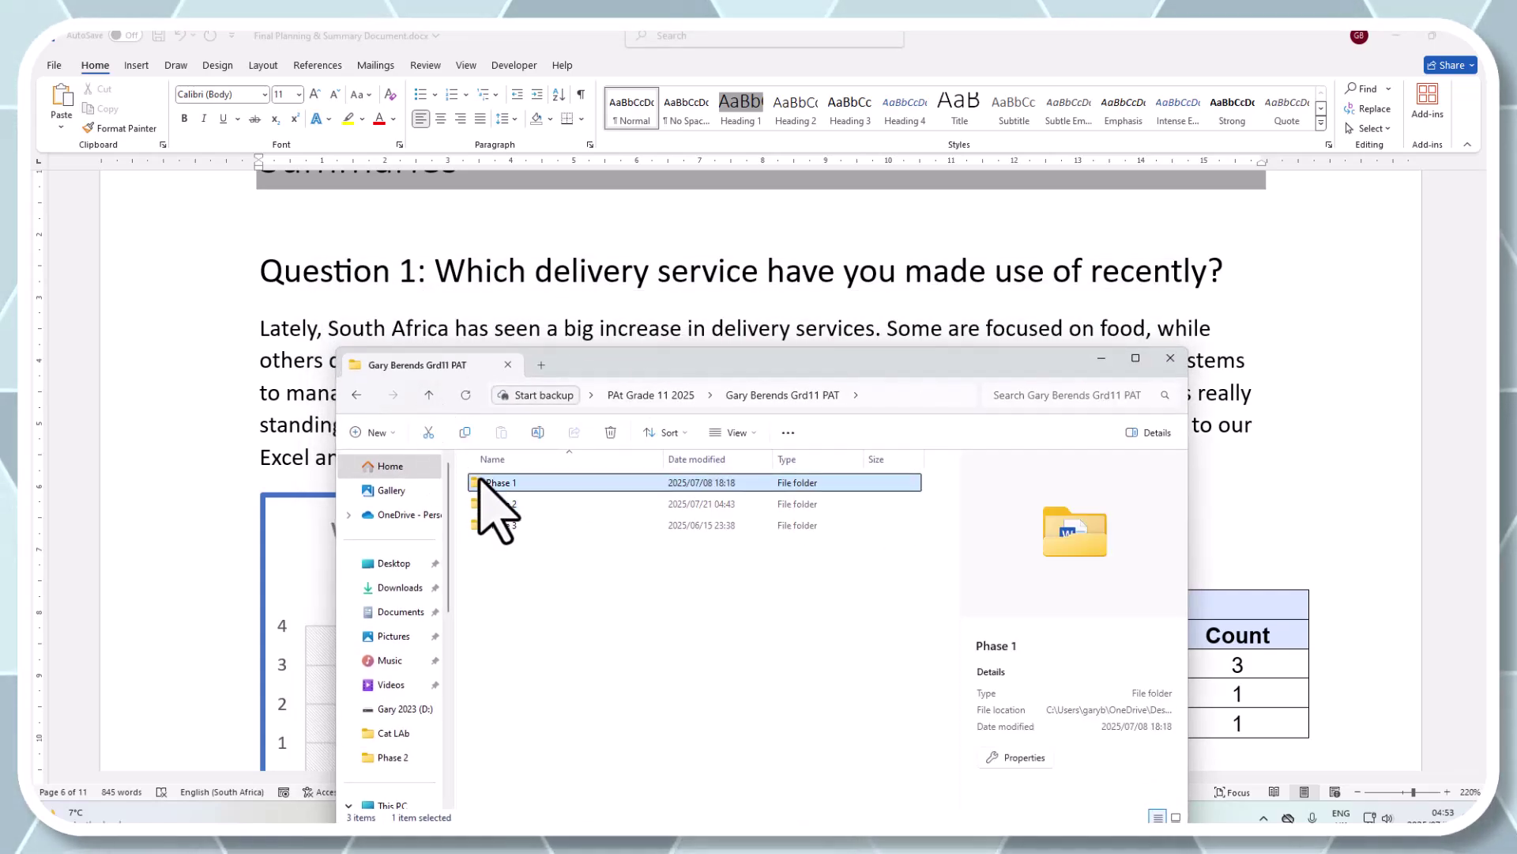
pyautogui.doubleClick(479, 482)
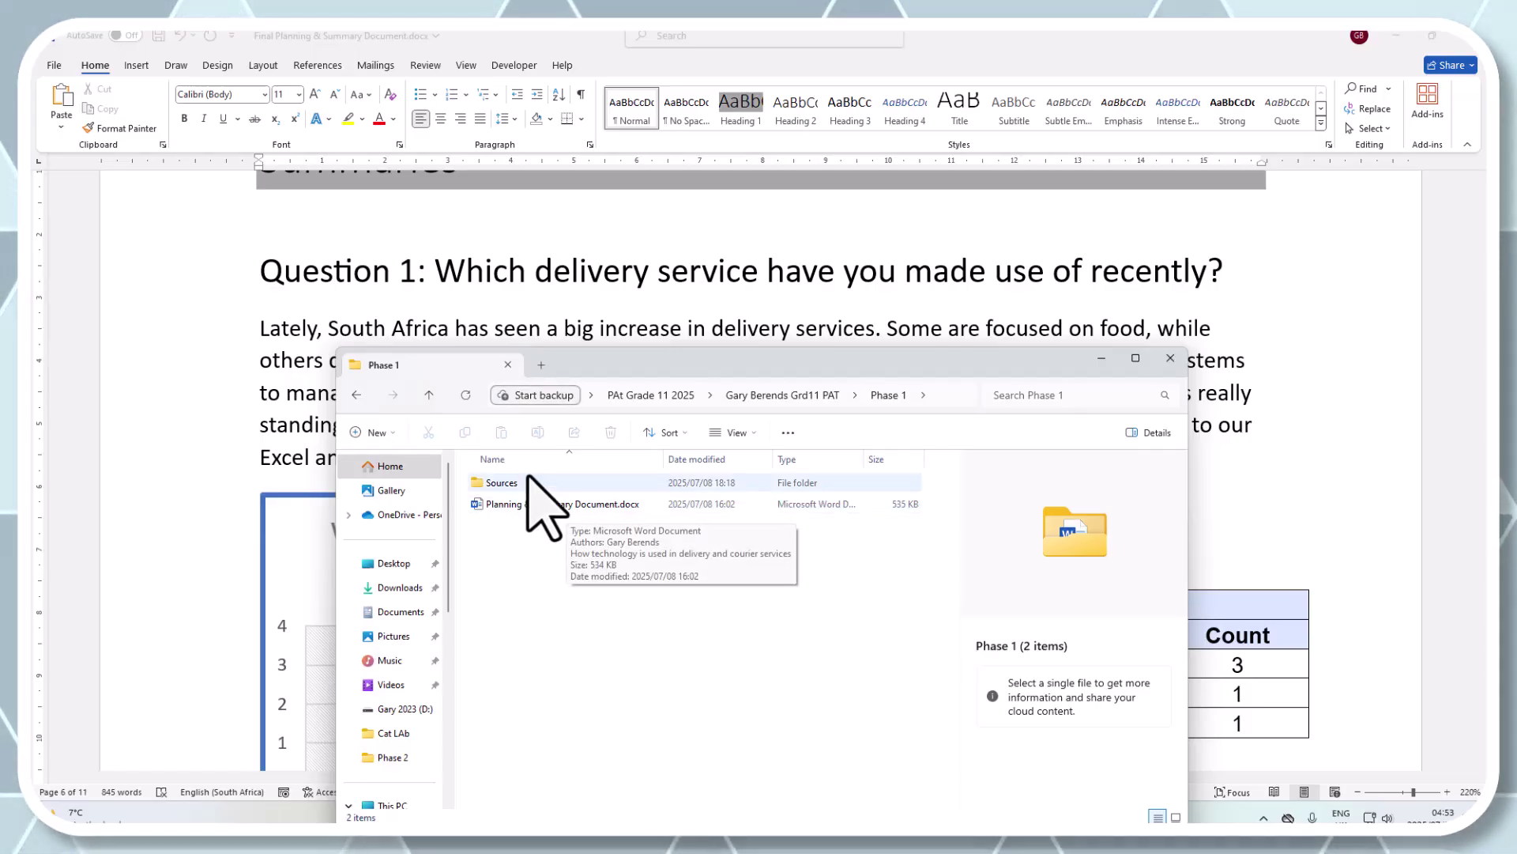
pyautogui.click(429, 395)
pyautogui.doubleClick(503, 503)
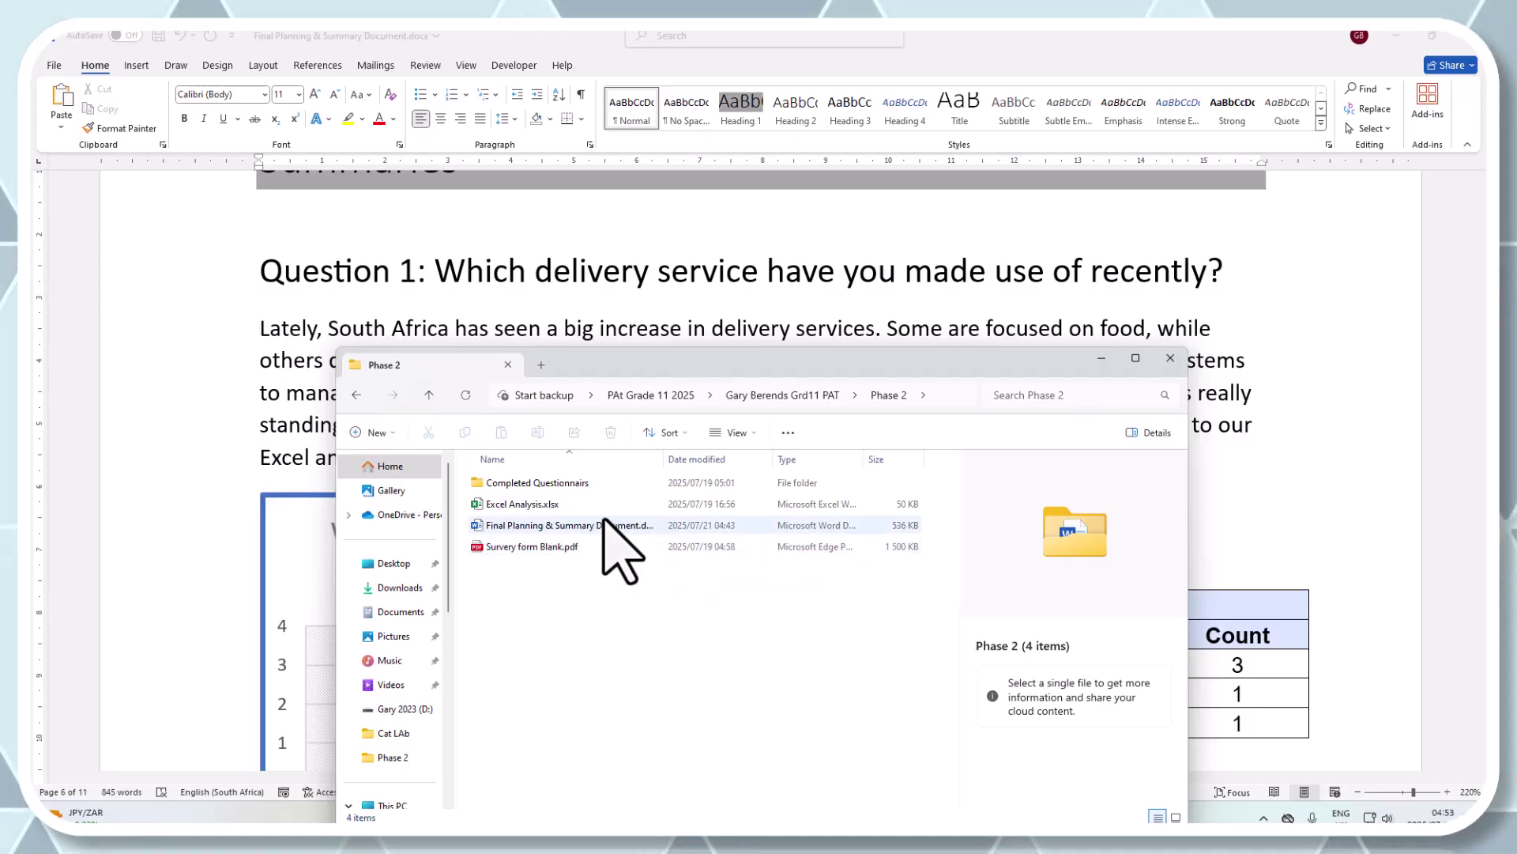
pyautogui.scroll(1, 501, 348)
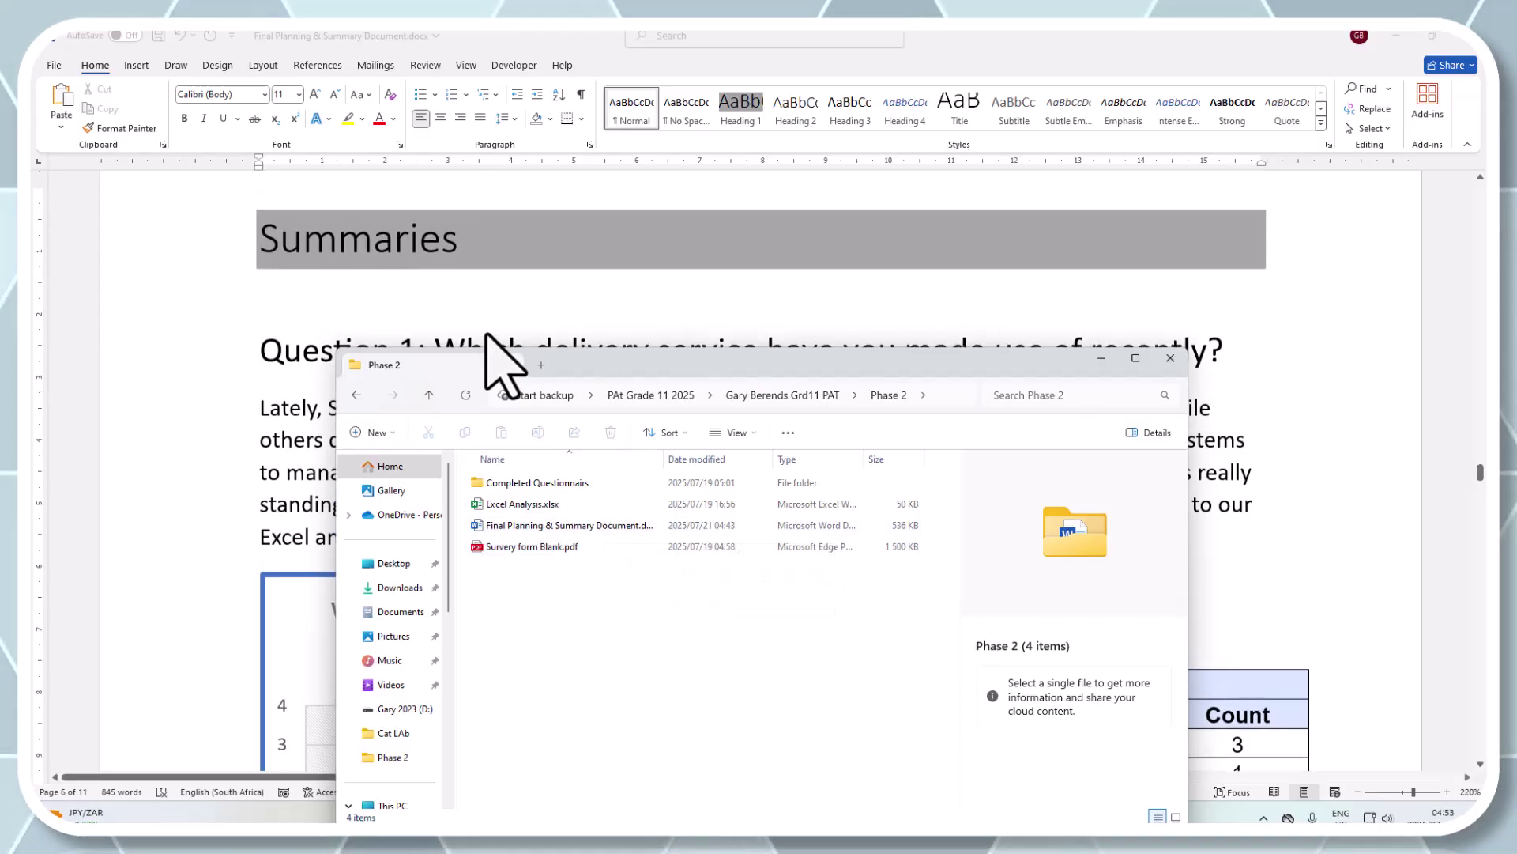
# Step: Make the Word summary document active in front of the File Explorer window
pyautogui.click(400, 329)
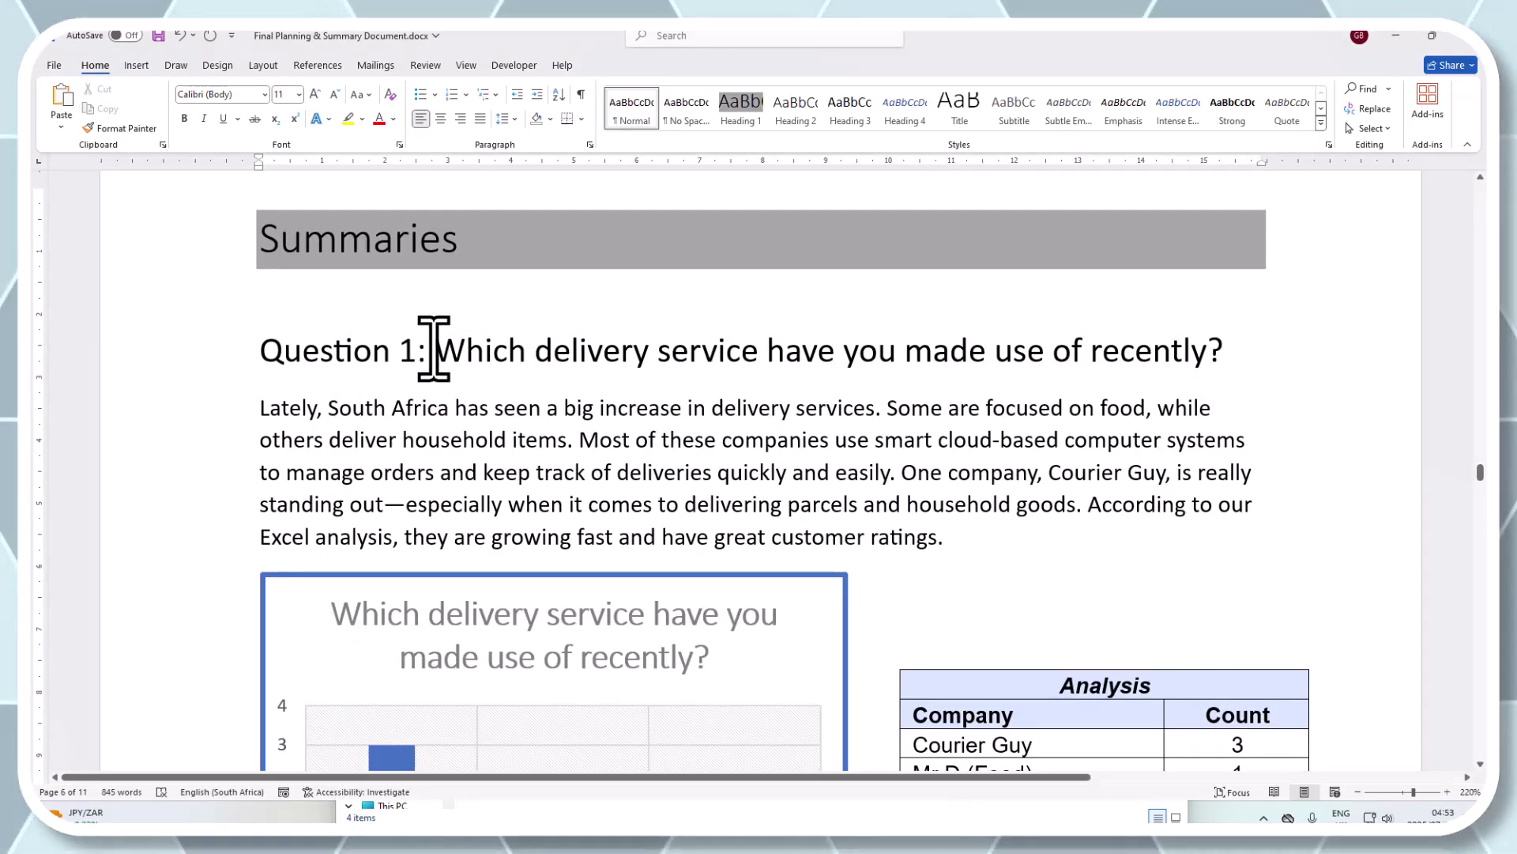